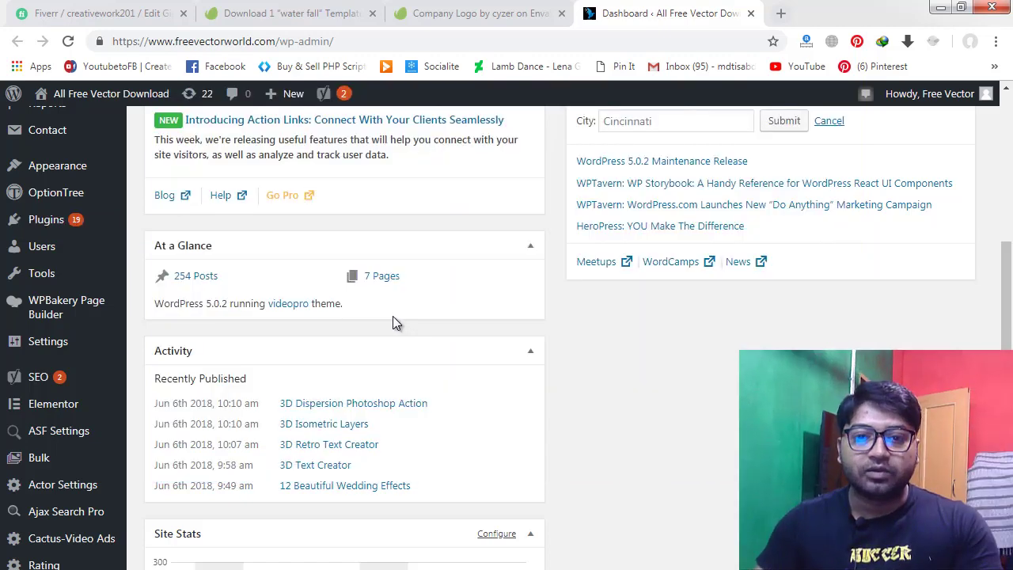
# Step: Check the installed WordPress version and the running theme in the At a Glance summary
pyautogui.moveTo(369, 310); pyautogui.dragTo(155, 306)
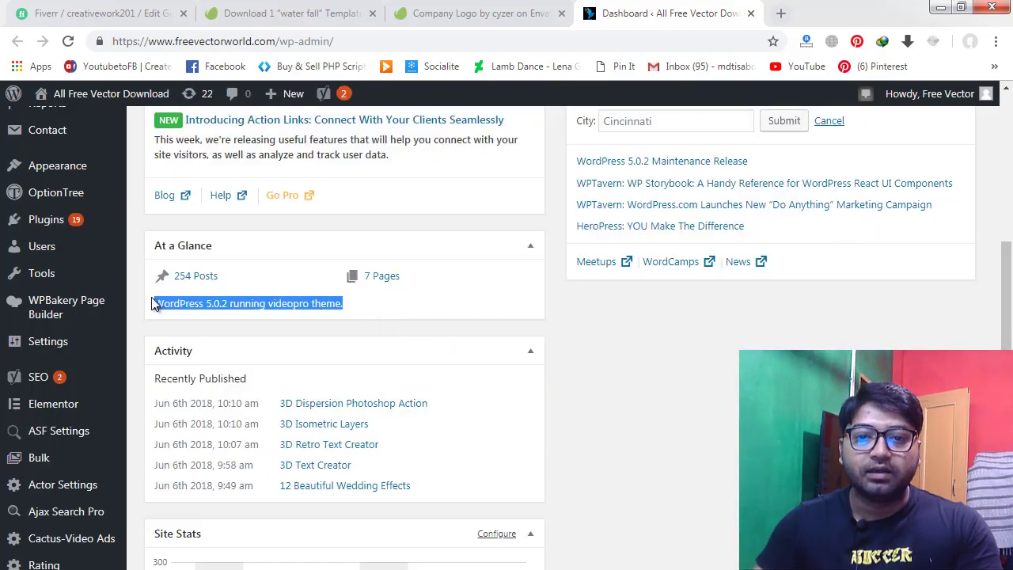
pyautogui.click(274, 320)
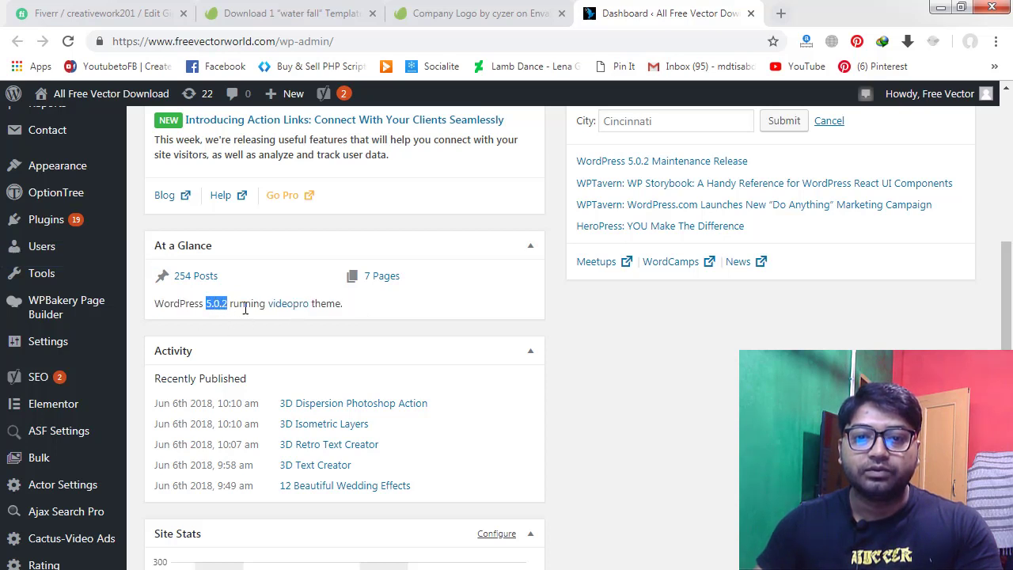
pyautogui.click(391, 308)
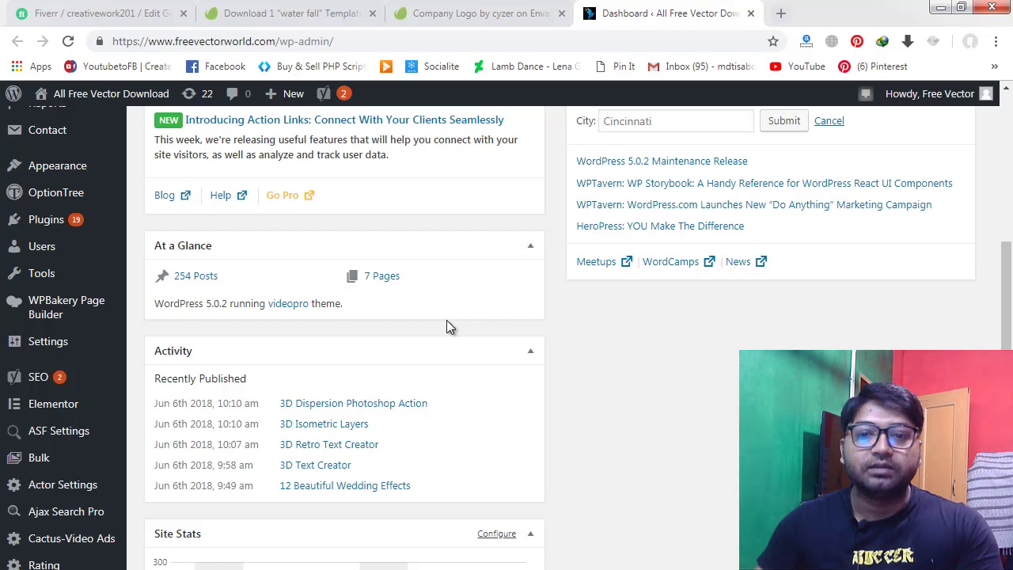
# Step: Open the editor for adding a new post in a separate browser tab and switch to it
pyautogui.scroll(7, 546, 346)
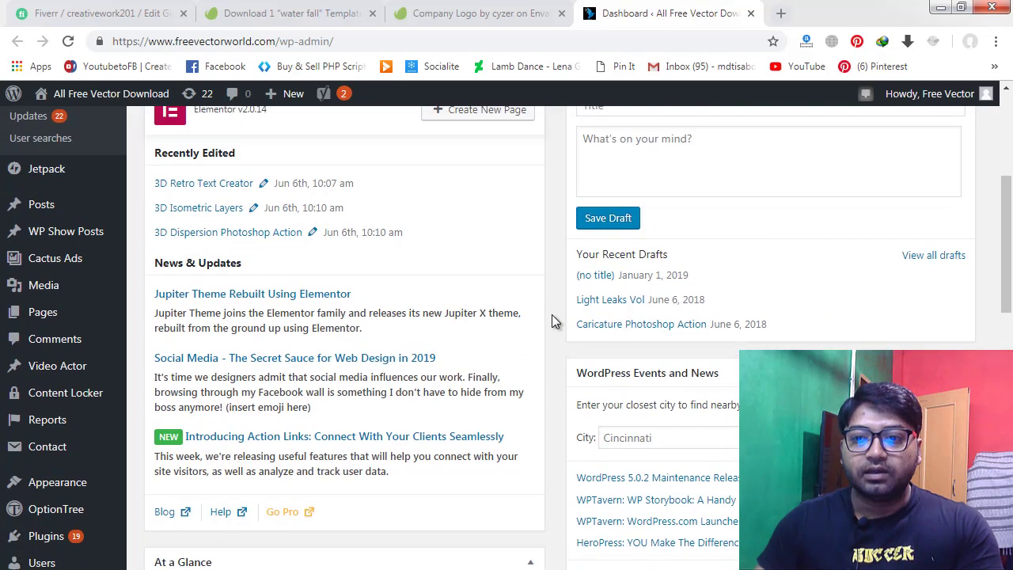
pyautogui.scroll(3, 552, 306)
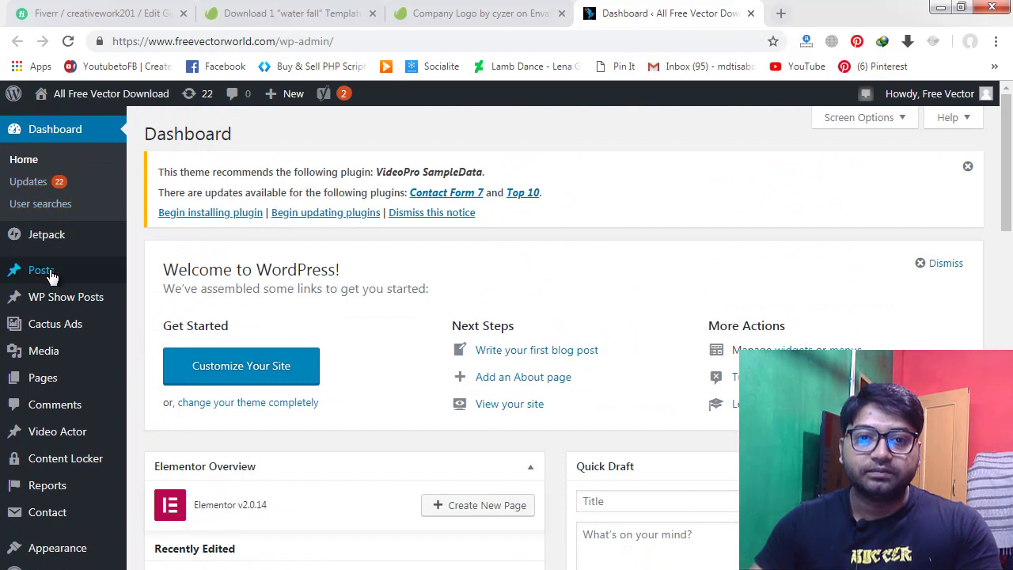
pyautogui.moveTo(50, 275)
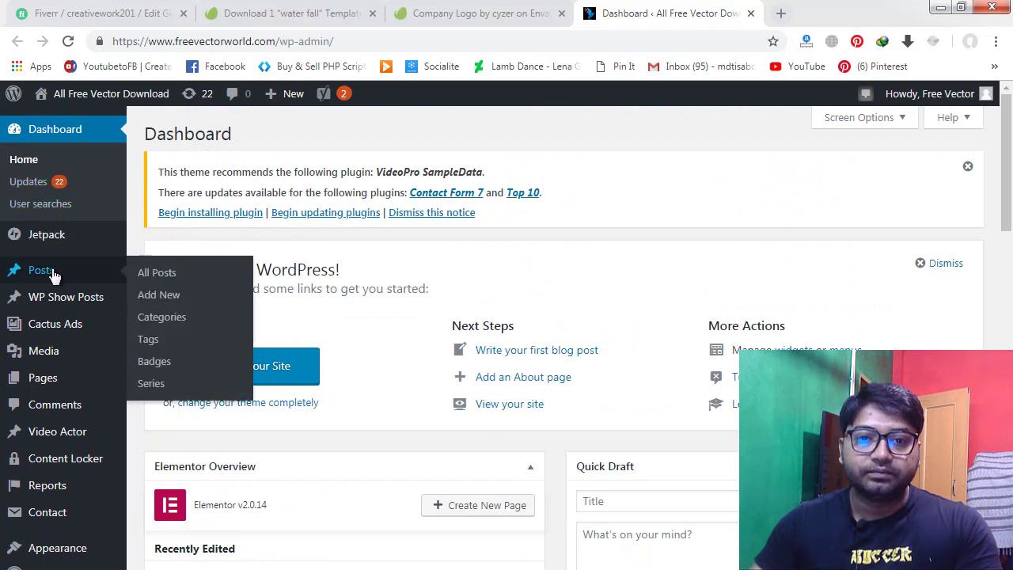
pyautogui.rightClick(154, 294)
pyautogui.click(190, 308)
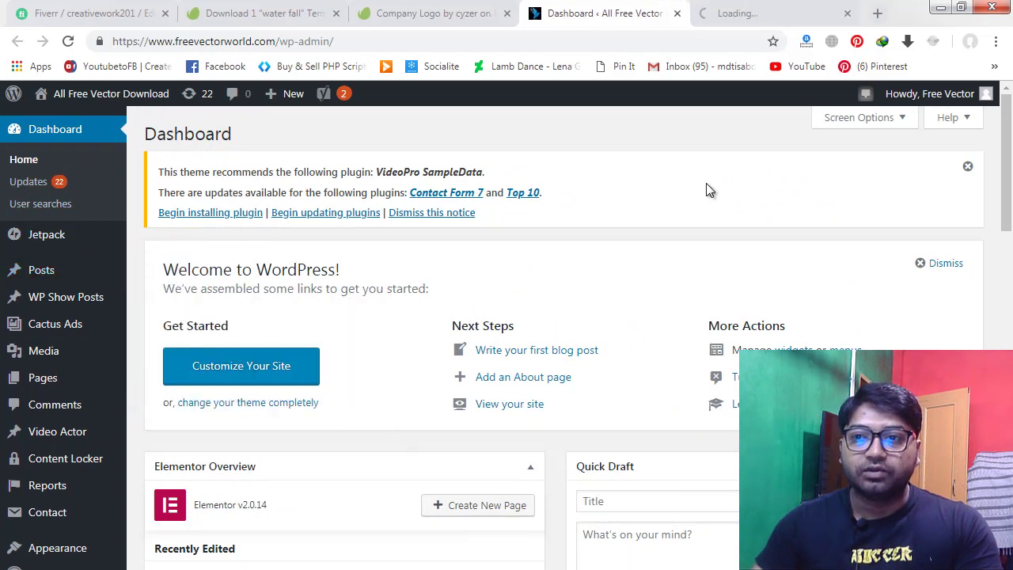
pyautogui.click(741, 22)
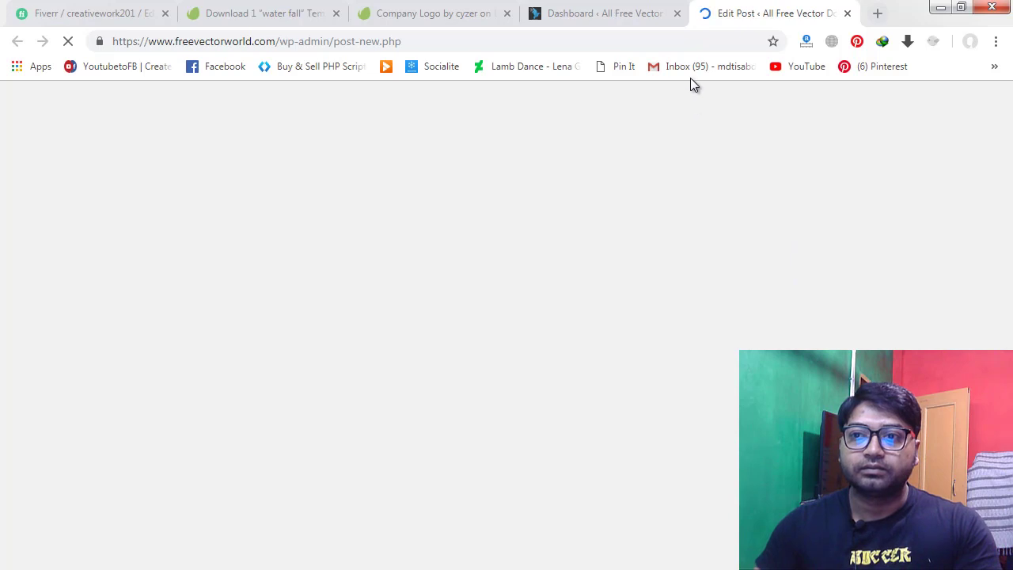
pyautogui.click(610, 12)
pyautogui.click(780, 16)
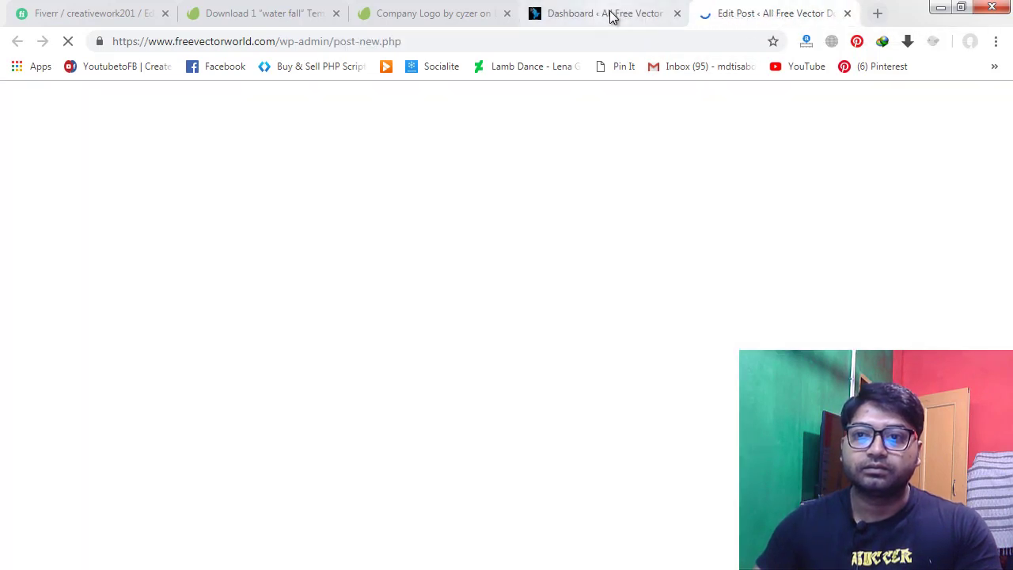
pyautogui.click(620, 15)
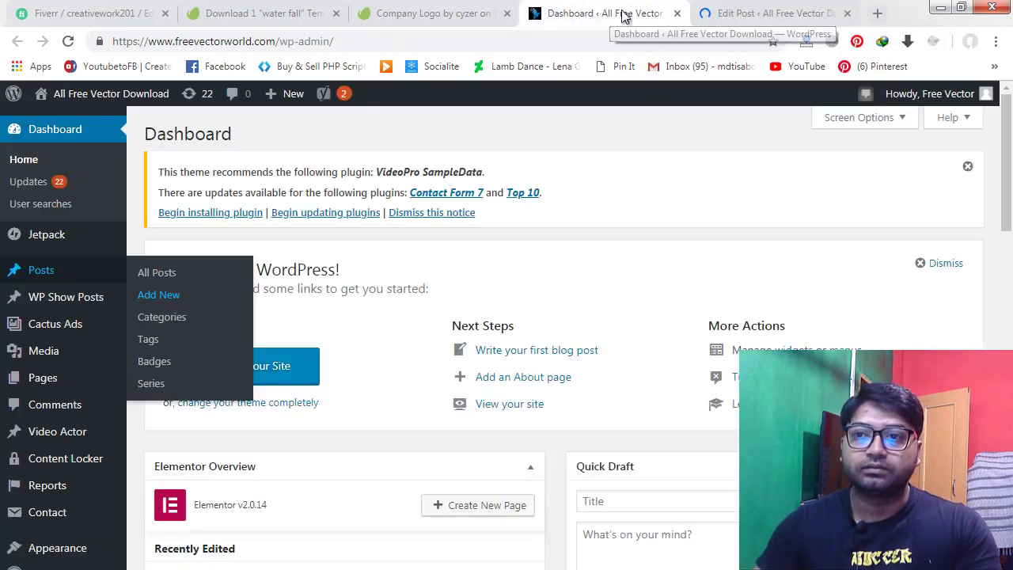
pyautogui.click(753, 15)
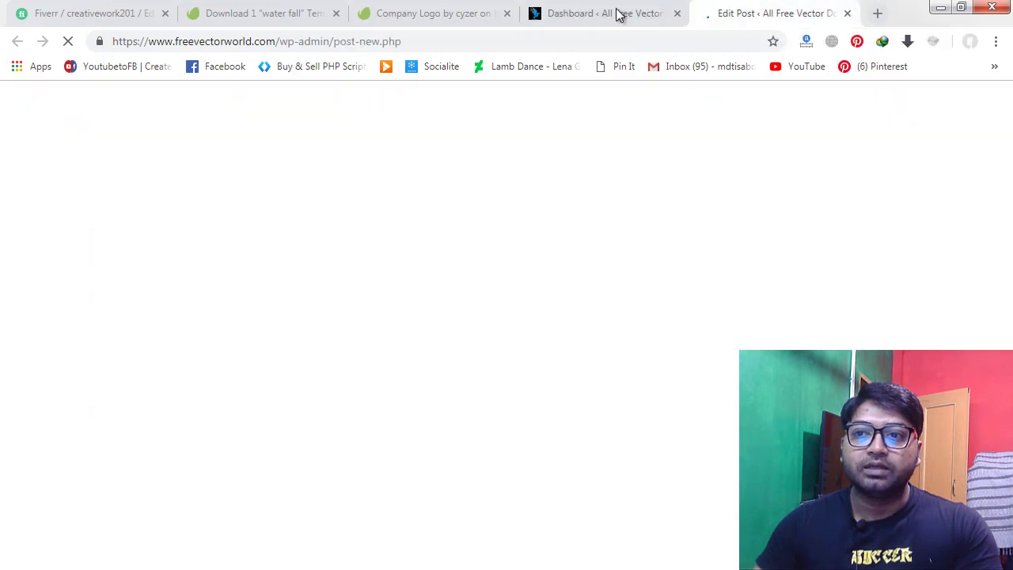
pyautogui.click(617, 15)
pyautogui.click(763, 15)
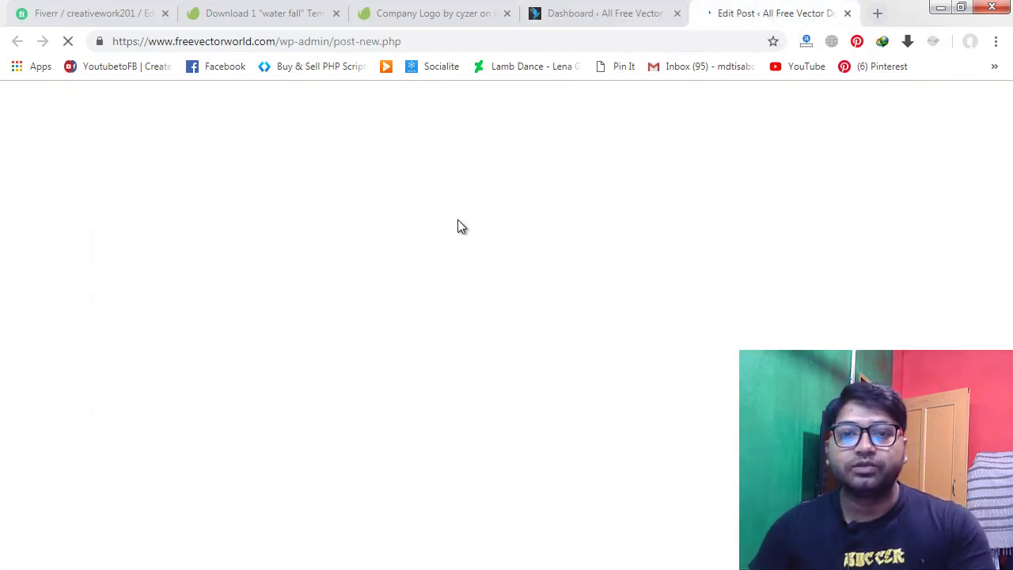
pyautogui.click(615, 16)
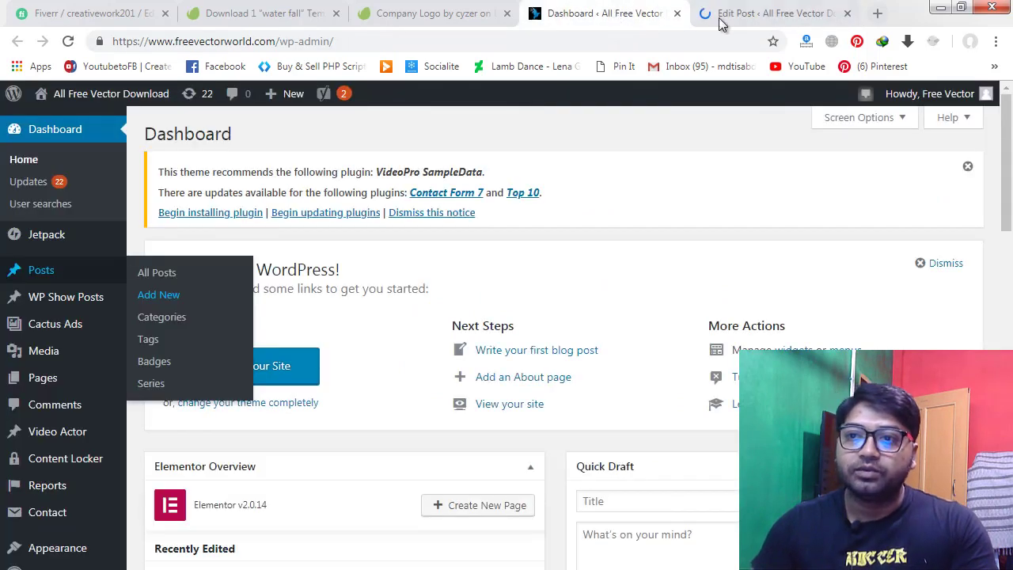
pyautogui.click(739, 18)
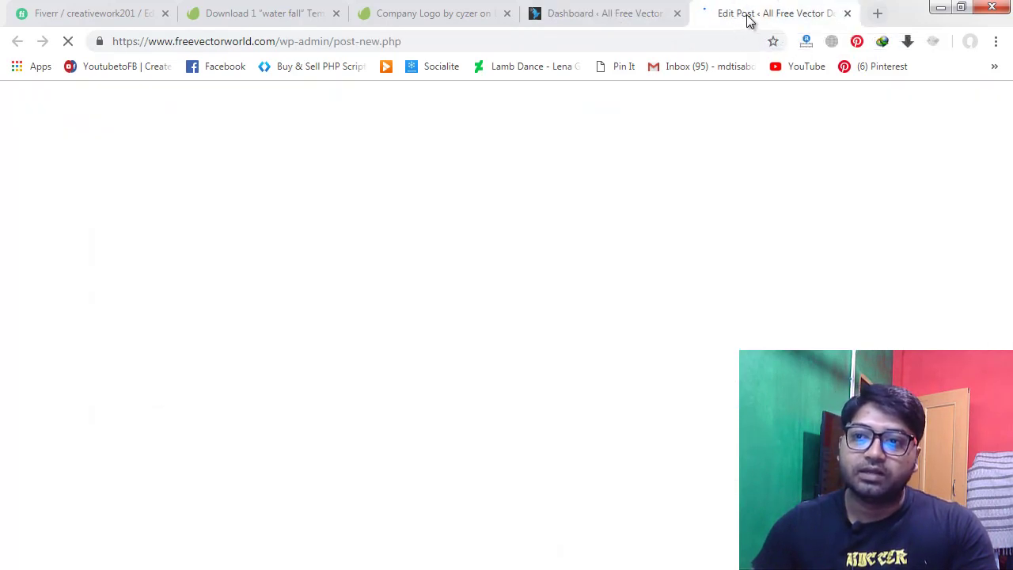
pyautogui.click(603, 14)
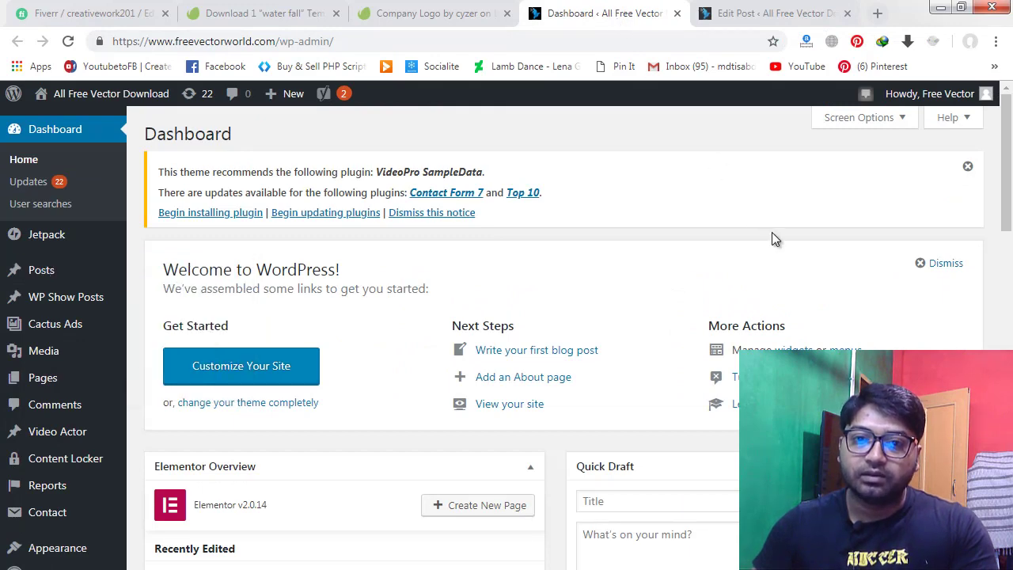
pyautogui.click(756, 22)
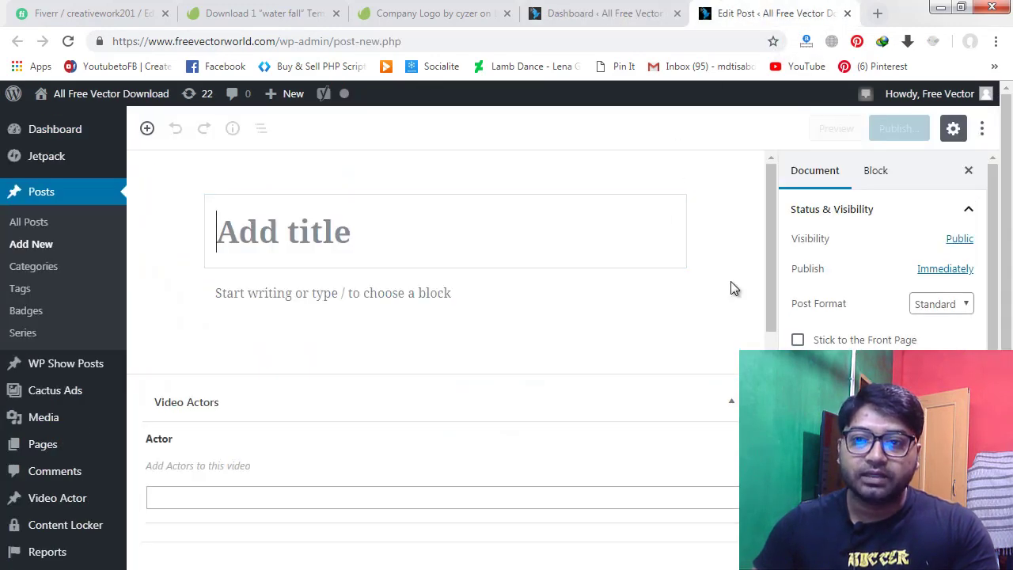
# Step: Examine the new post's title field, paragraph block and settings sidebar, hiding and showing the sidebar once
pyautogui.moveTo(768, 223); pyautogui.dragTo(773, 190)
pyautogui.click(307, 229)
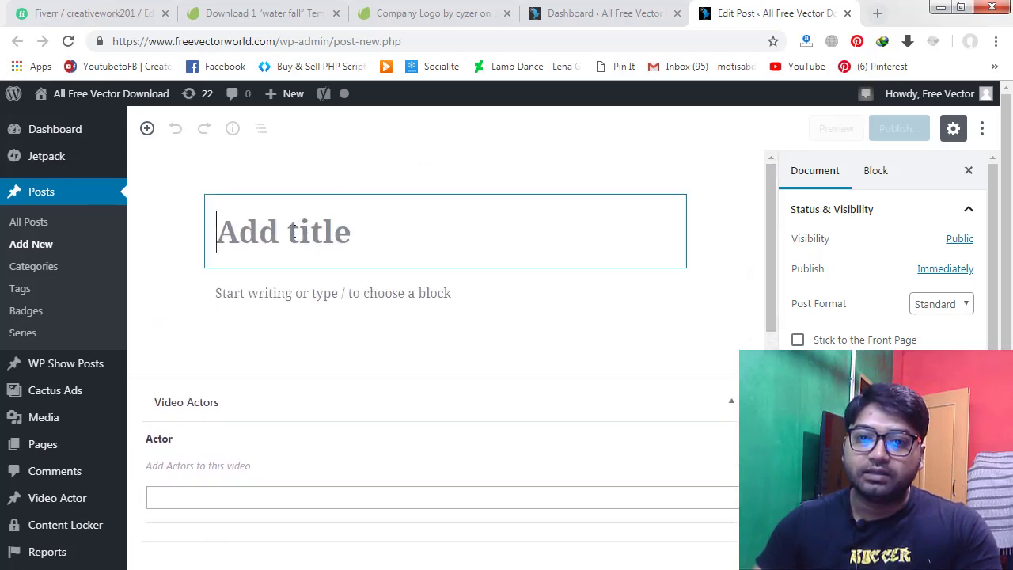
pyautogui.click(289, 299)
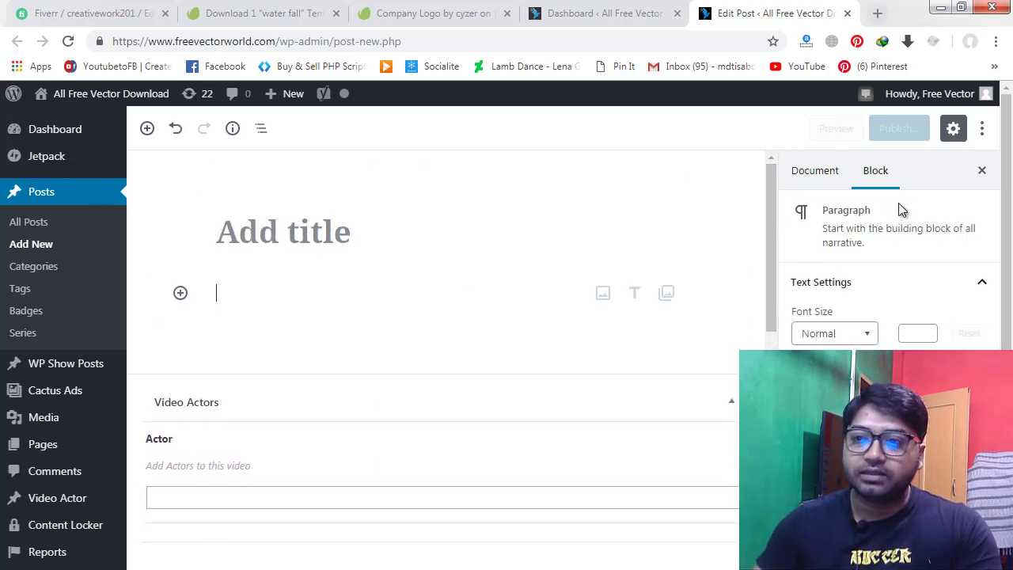
pyautogui.click(956, 136)
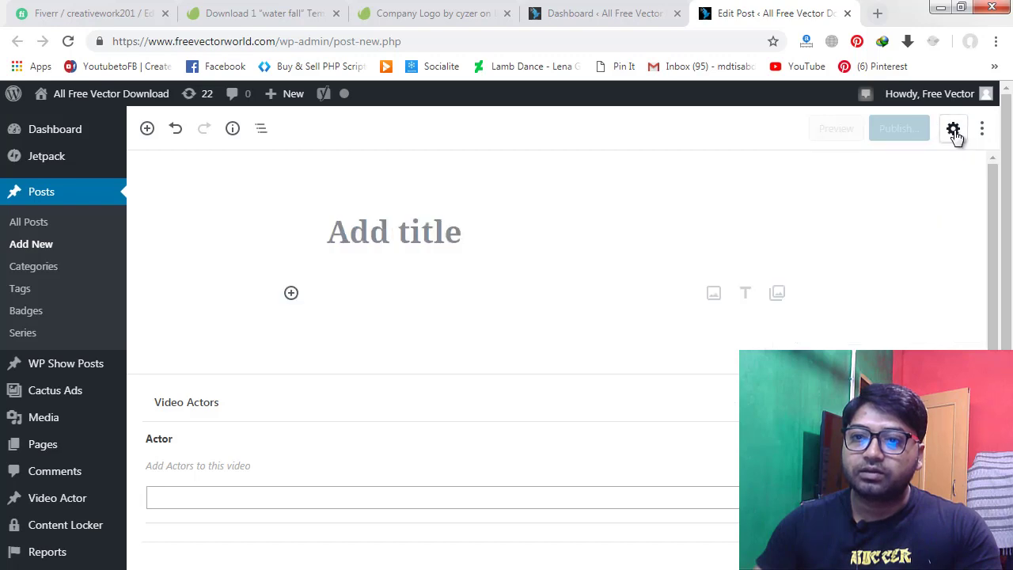
pyautogui.click(956, 136)
pyautogui.scroll(-4, 902, 317)
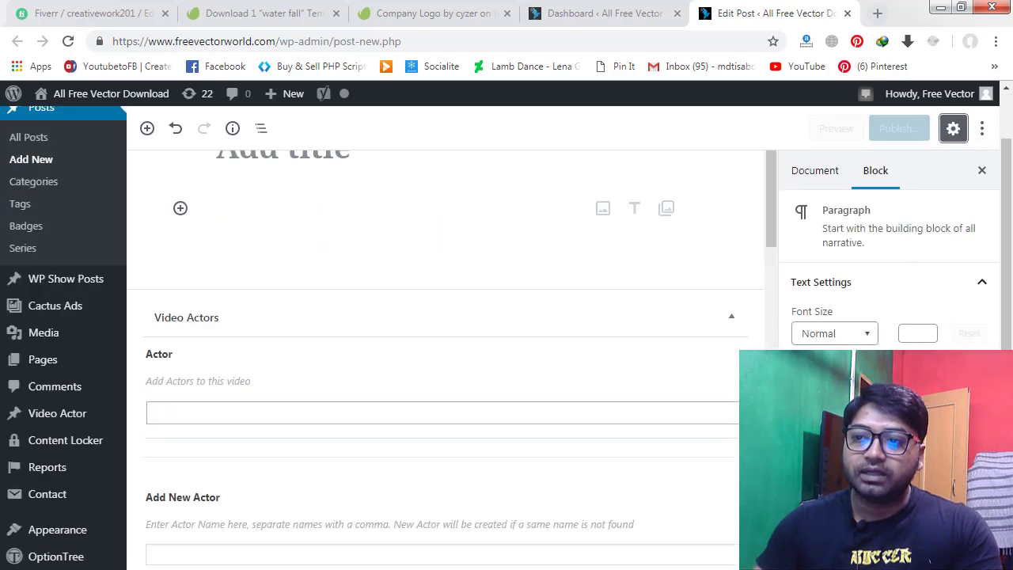
pyautogui.scroll(4, 919, 349)
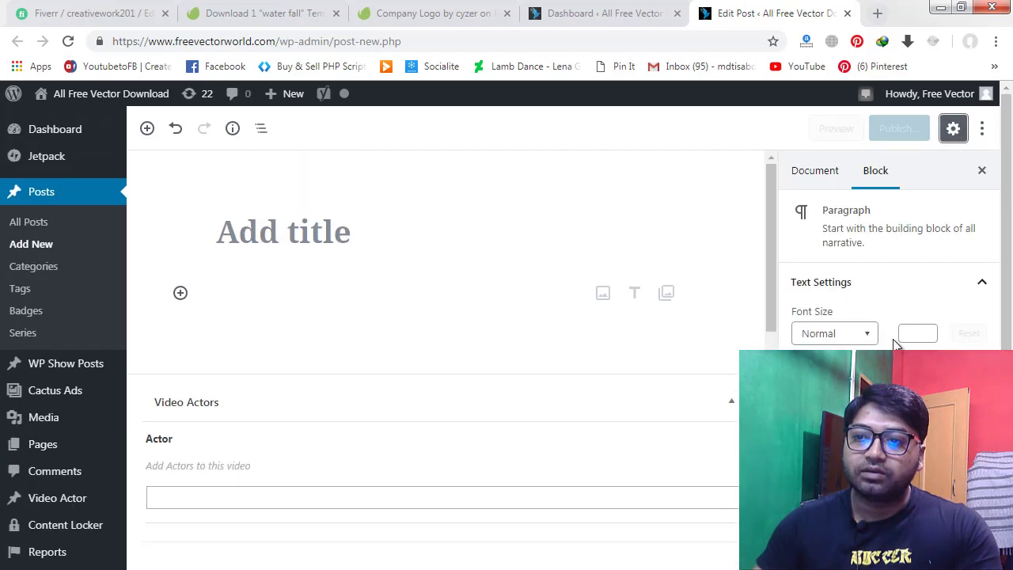
# Step: Compare the document settings for the empty title with the block settings for the empty paragraph
pyautogui.click(447, 226)
pyautogui.click(320, 289)
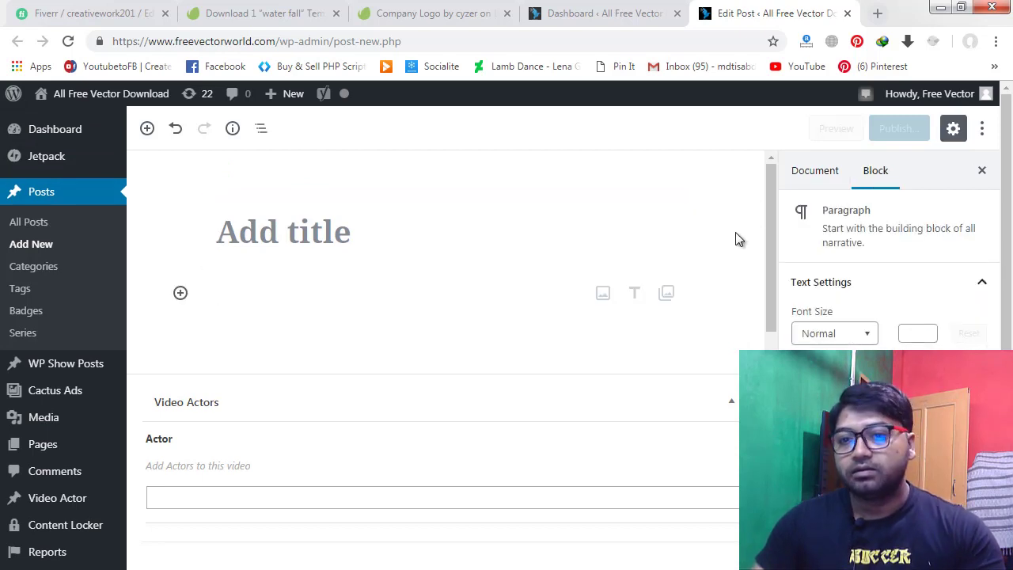
pyautogui.click(360, 246)
pyautogui.click(306, 293)
pyautogui.click(322, 238)
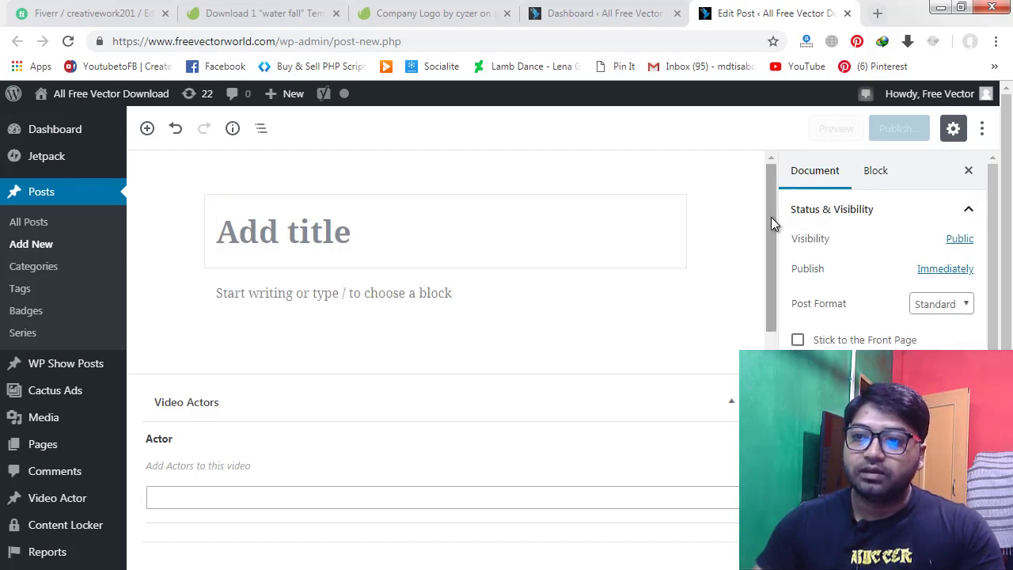
pyautogui.moveTo(771, 216); pyautogui.dragTo(766, 182)
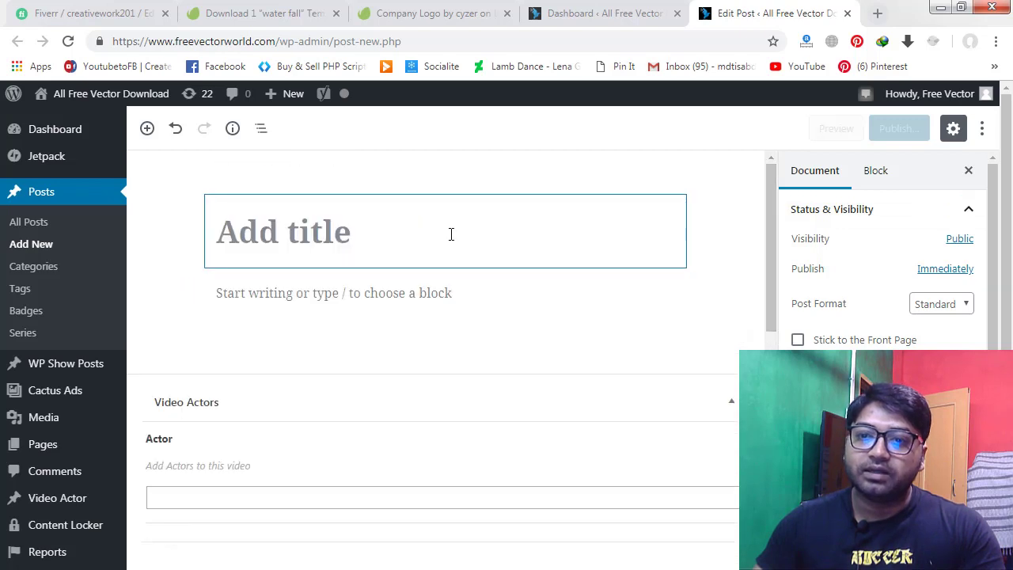
pyautogui.click(446, 294)
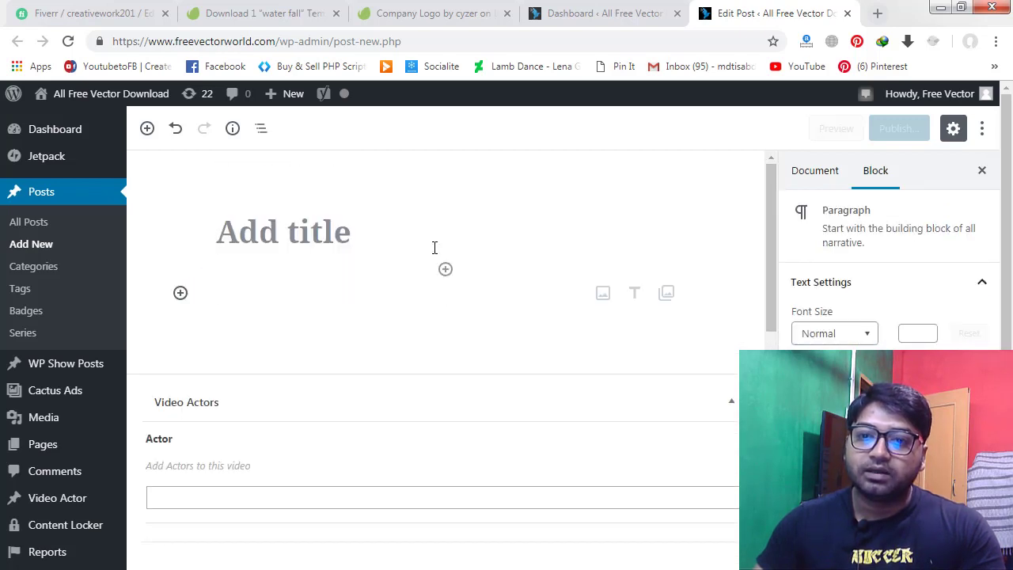
pyautogui.click(435, 248)
pyautogui.click(423, 286)
pyautogui.click(282, 243)
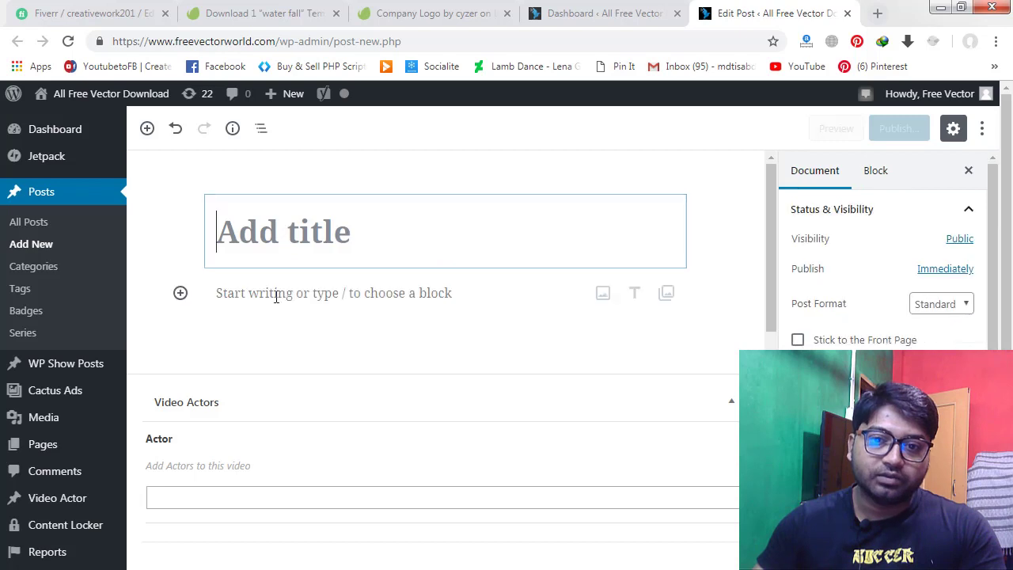
pyautogui.click(276, 297)
pyautogui.click(261, 224)
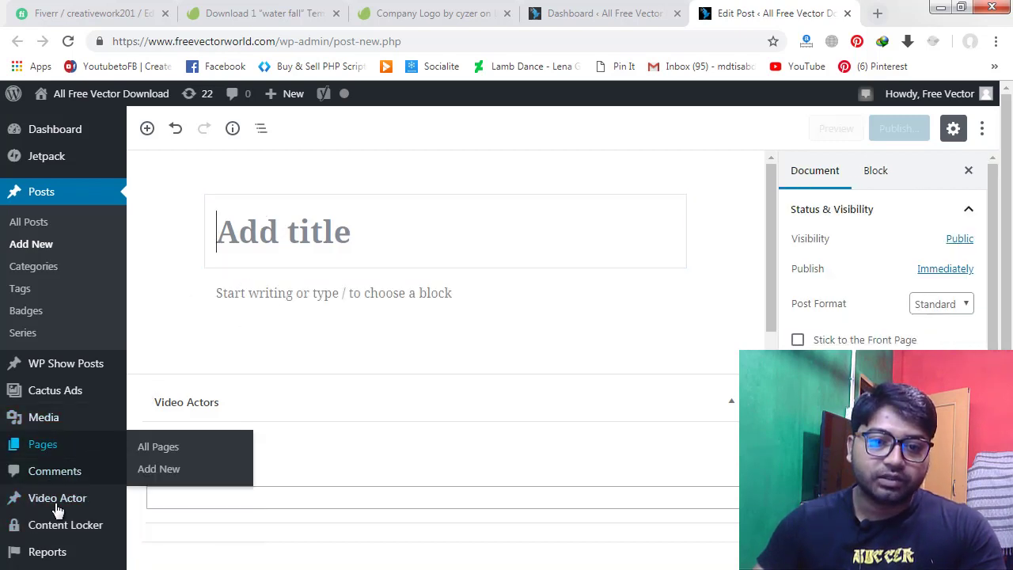
# Step: Open the page for adding new plugins, leaving the empty post without saving it
pyautogui.scroll(-1, 37, 490)
pyautogui.moveTo(79, 459)
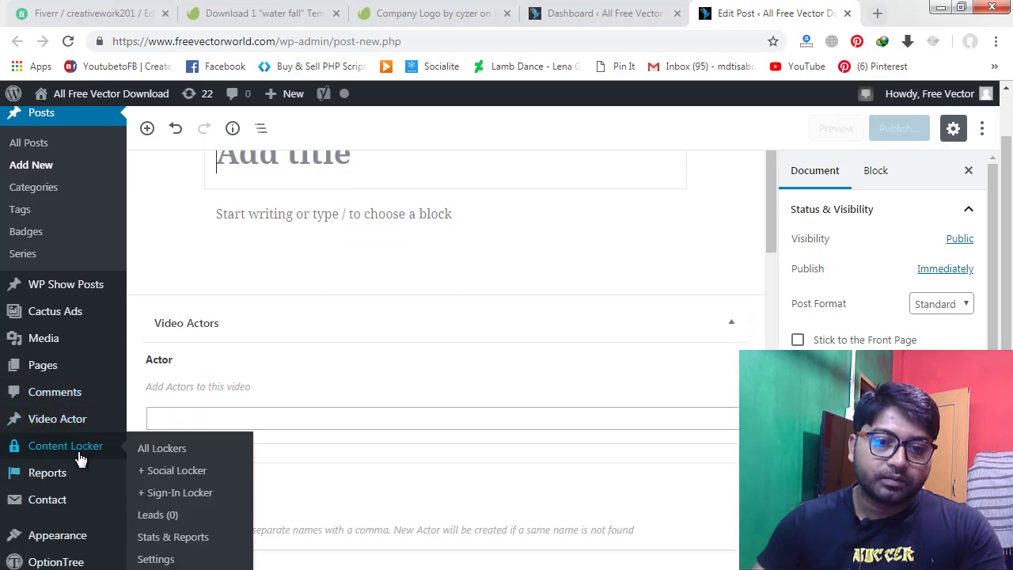
pyautogui.scroll(-1, 77, 459)
pyautogui.scroll(-2, 79, 483)
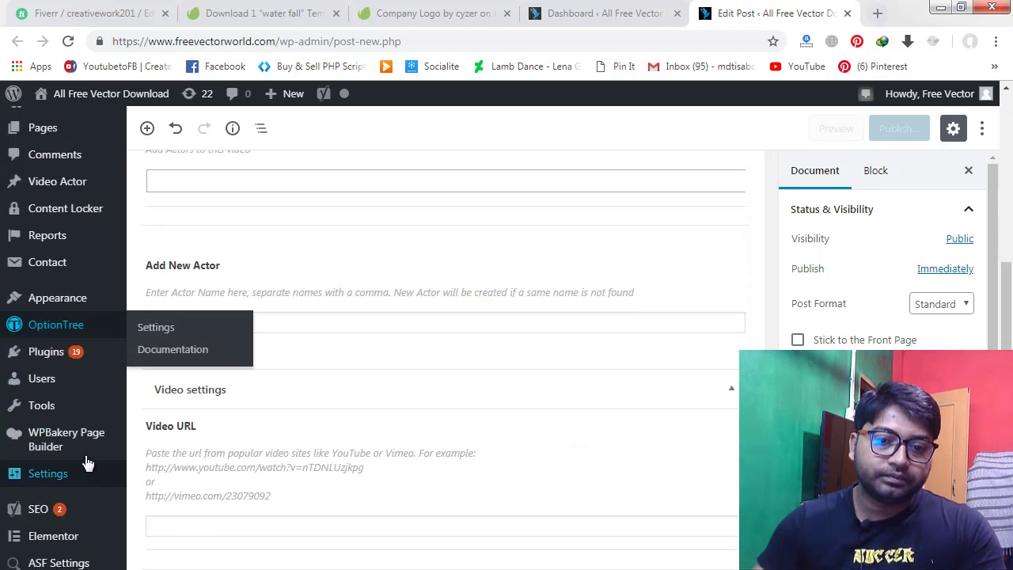
pyautogui.moveTo(61, 360)
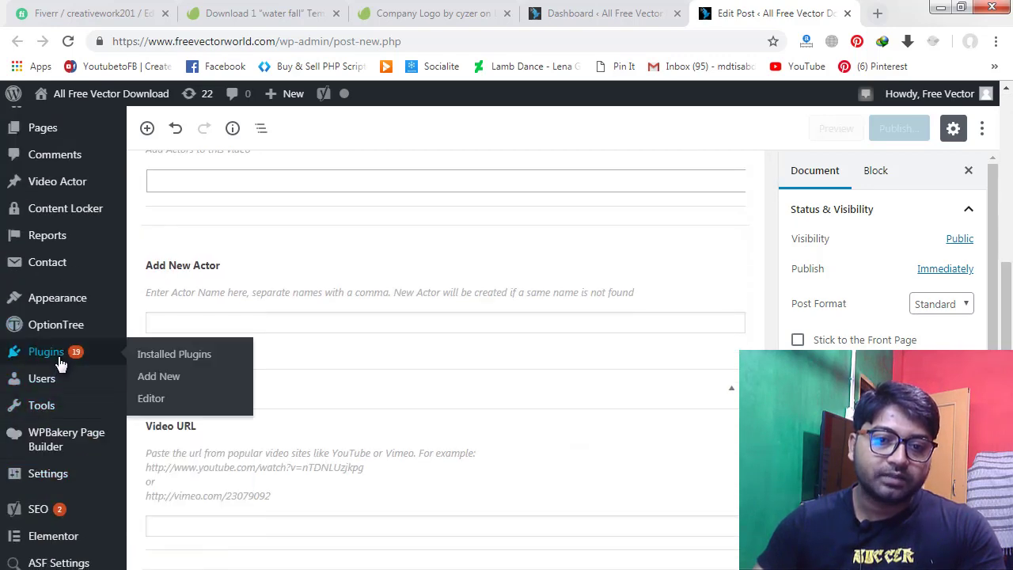
pyautogui.click(170, 384)
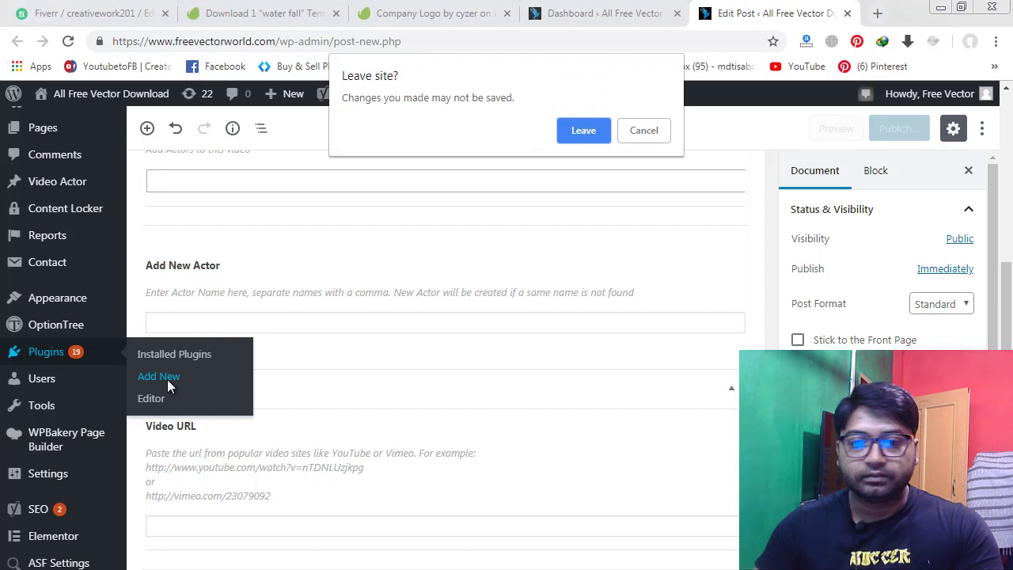
pyautogui.click(586, 130)
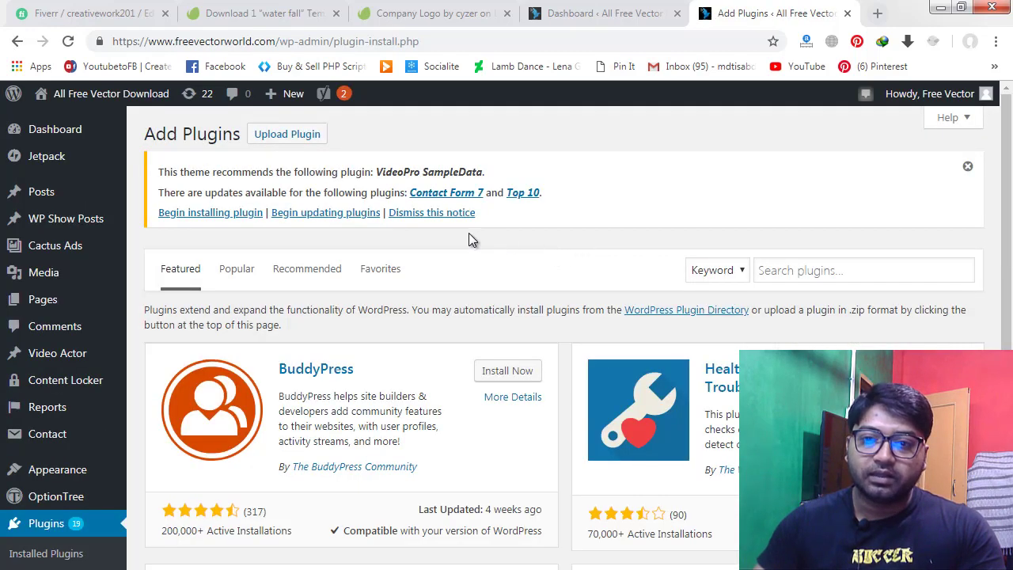
# Step: Search the plugin directory for the keyword "classic editor", correcting the spelling of both words
pyautogui.scroll(-1, 367, 306)
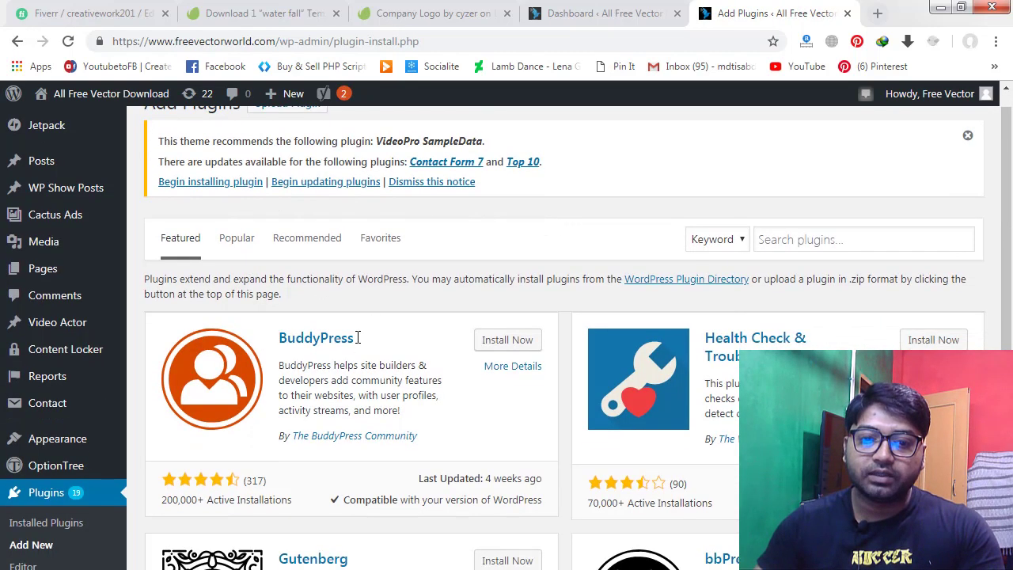
pyautogui.click(805, 191)
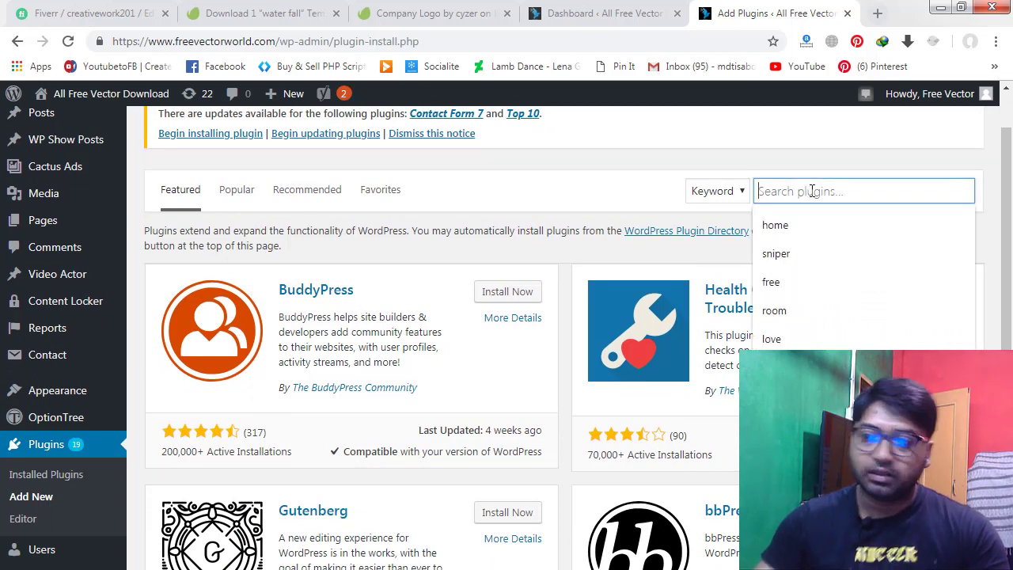
pyautogui.write('cla')
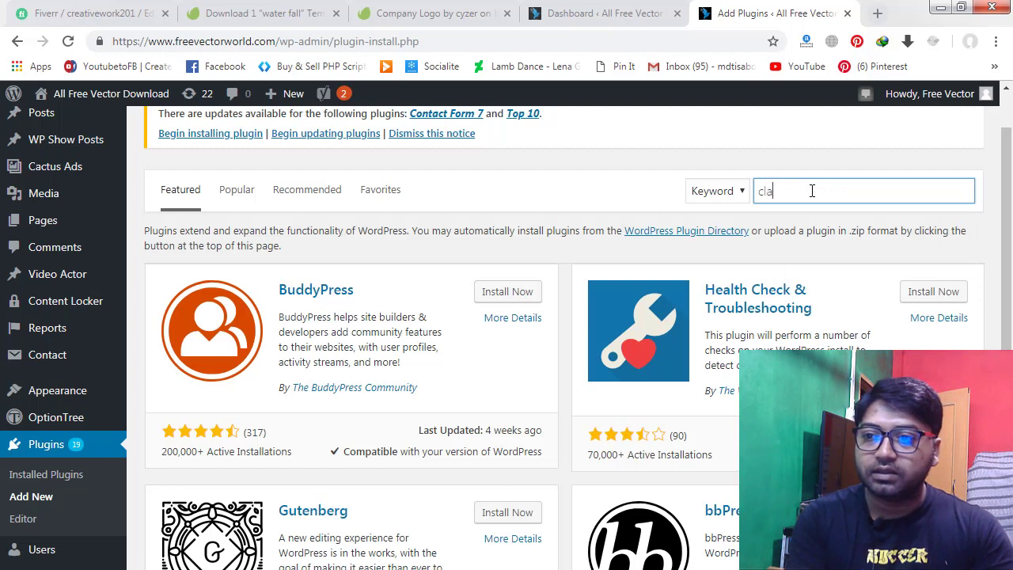
pyautogui.write('sick')
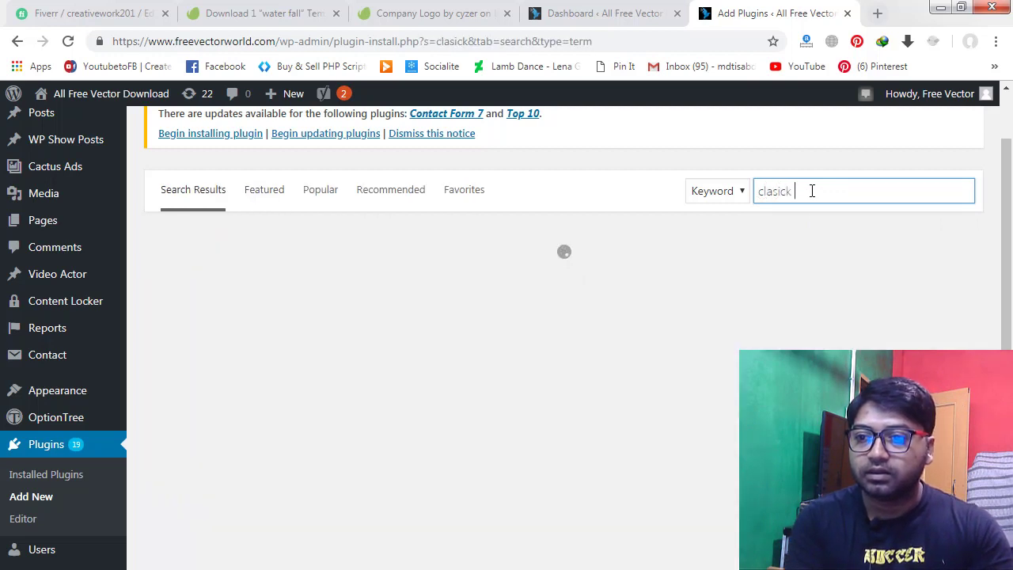
pyautogui.press('BackSpace')
pyautogui.press('BackSpace')
pyautogui.press('BackSpace')
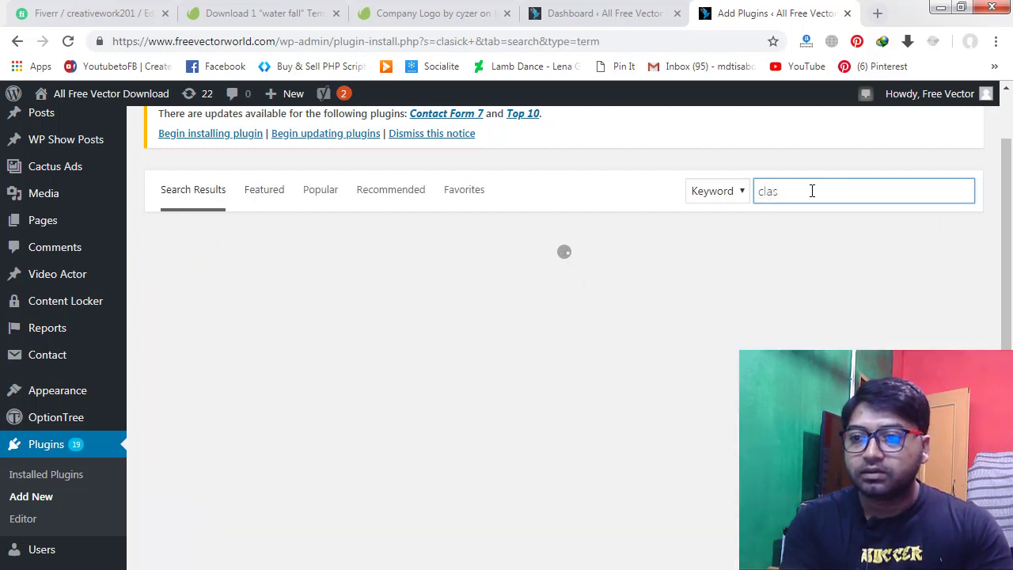
pyautogui.press('BackSpace')
pyautogui.write('s')
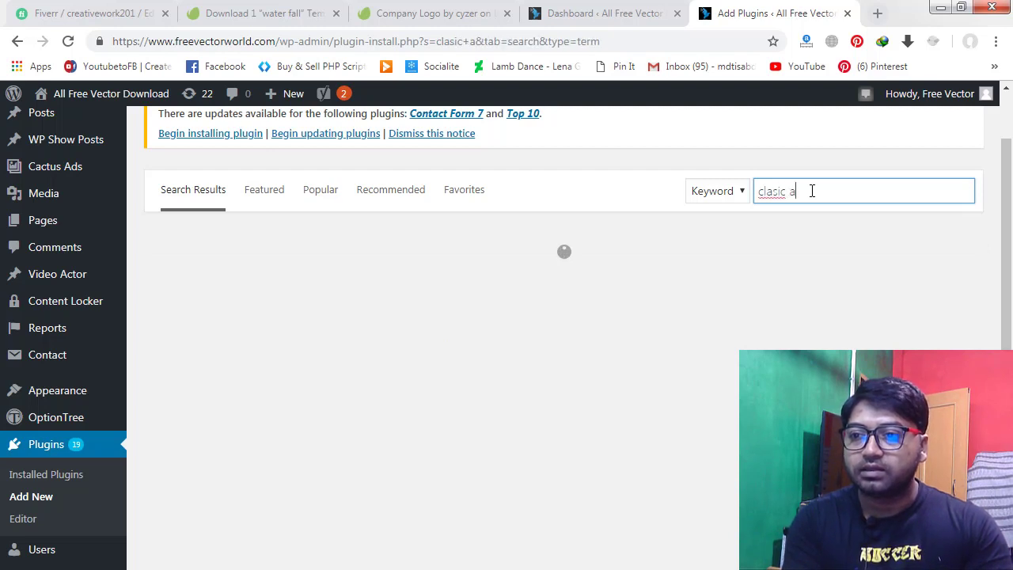
pyautogui.write('tor')
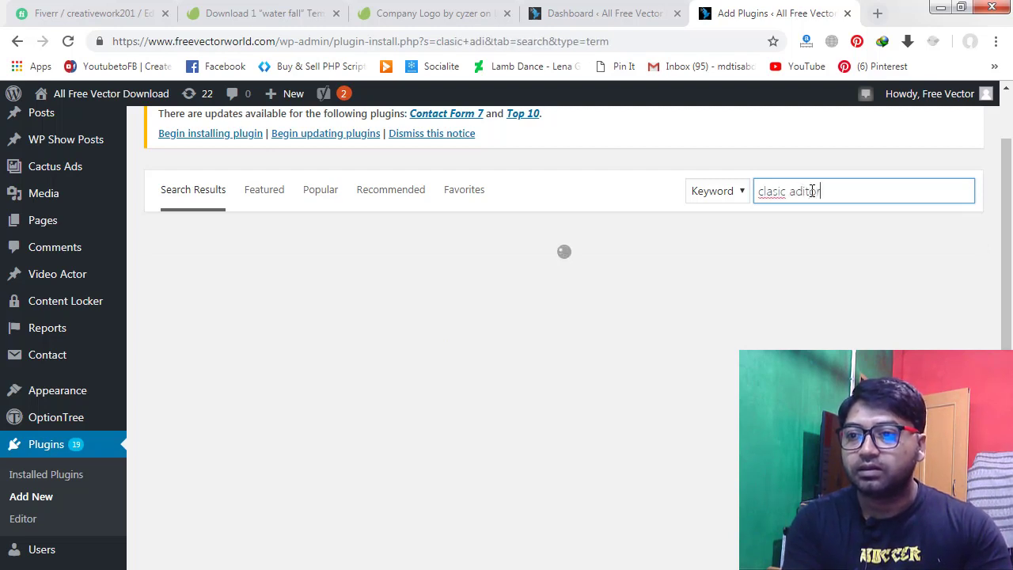
pyautogui.rightClick(774, 191)
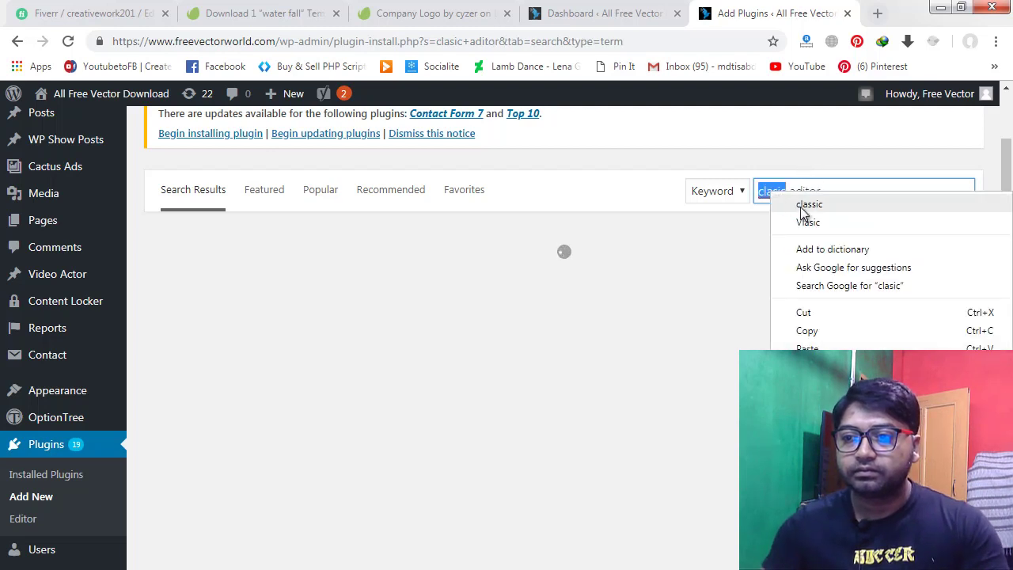
pyautogui.click(818, 204)
pyautogui.rightClick(807, 191)
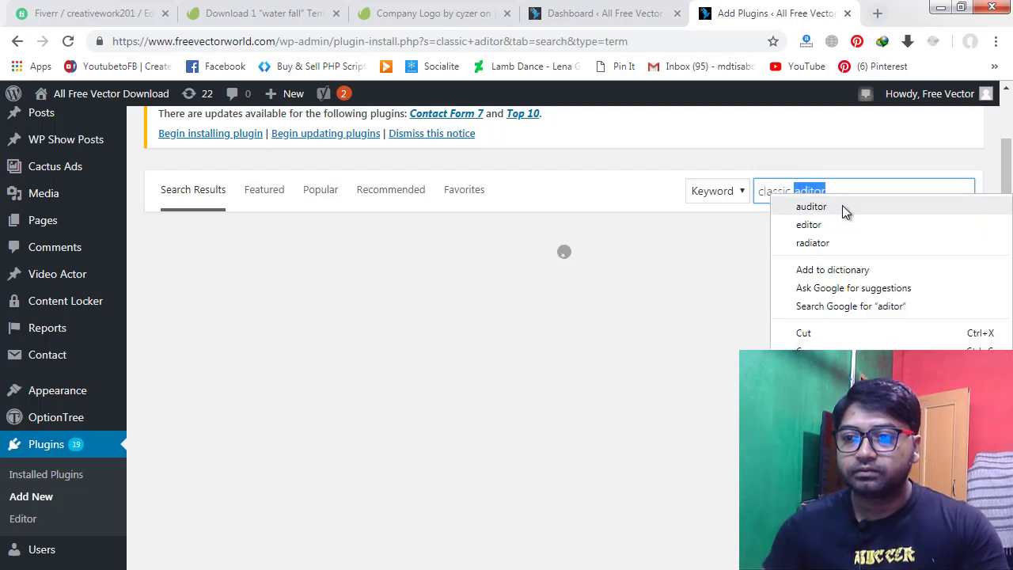
pyautogui.click(824, 226)
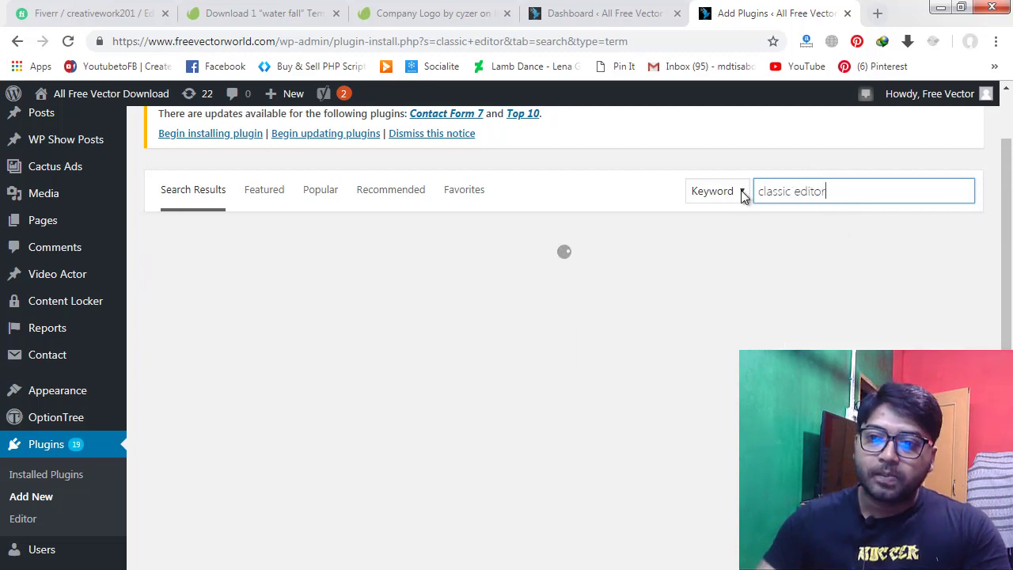
# Step: Activate the Classic Editor plugin by WordPress Contributors from the search results
pyautogui.hotkey('ctrl', 'a')
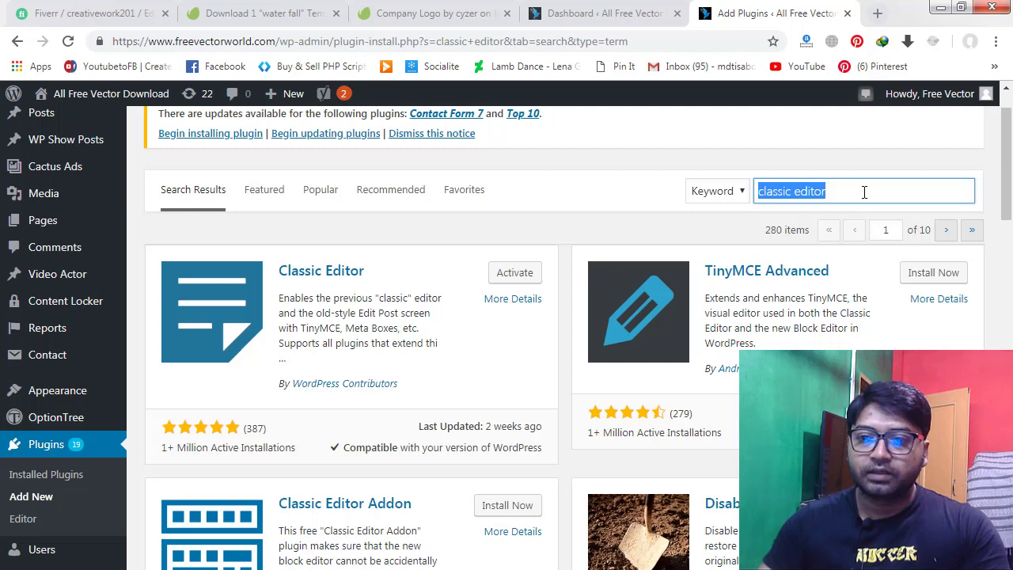
pyautogui.moveTo(865, 192); pyautogui.dragTo(756, 191)
pyautogui.moveTo(847, 192); pyautogui.dragTo(756, 191)
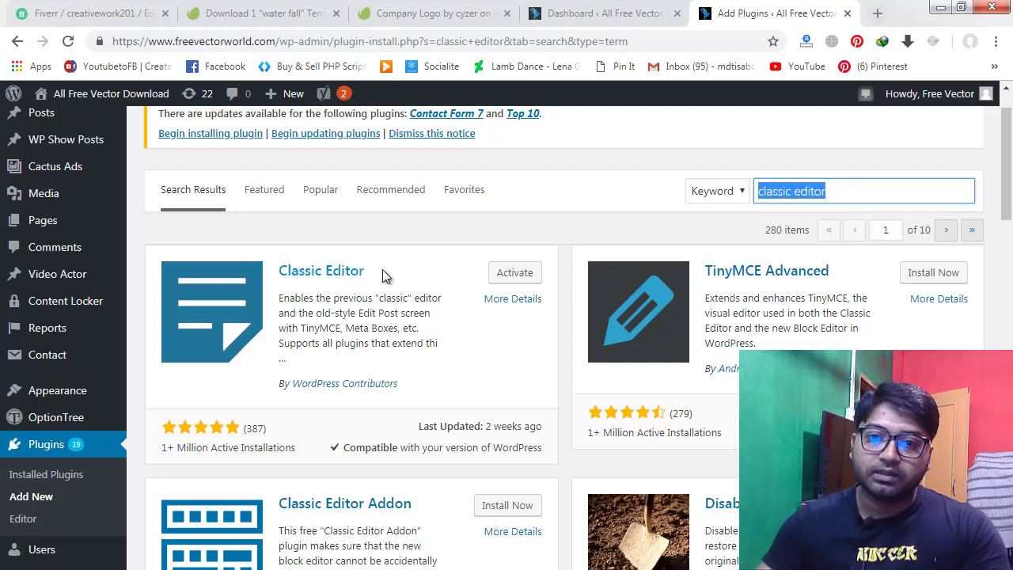
pyautogui.click(411, 274)
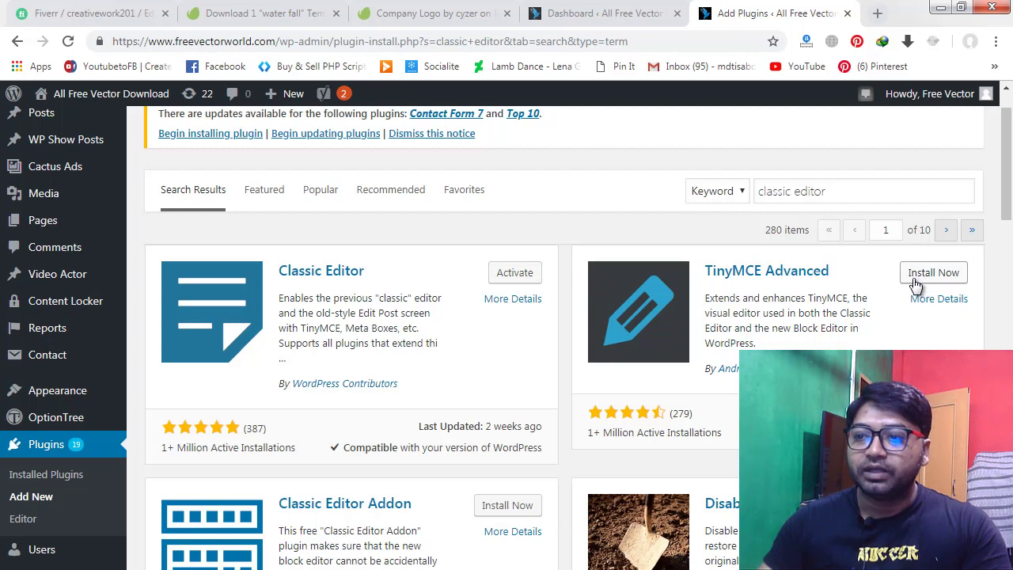
pyautogui.click(514, 274)
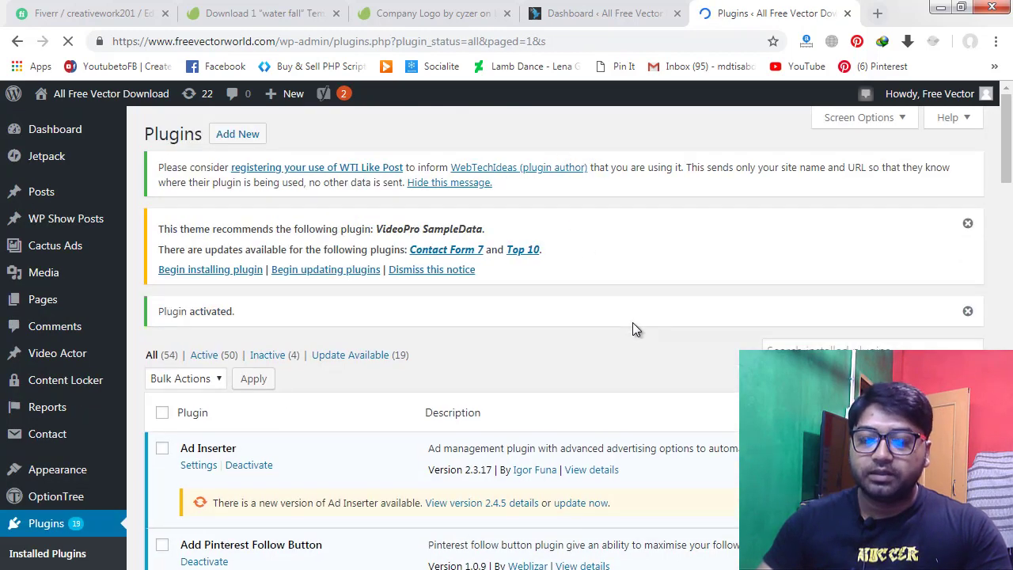
# Step: Leave the installed plugins list and open the page for adding a new post
pyautogui.scroll(-2, 633, 261)
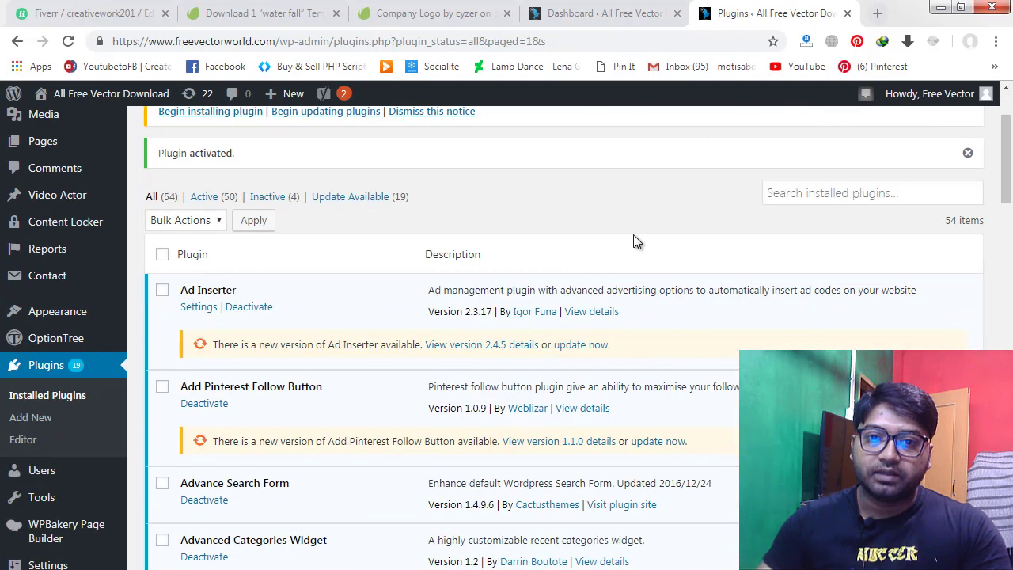
pyautogui.scroll(2, 601, 237)
pyautogui.moveTo(75, 198)
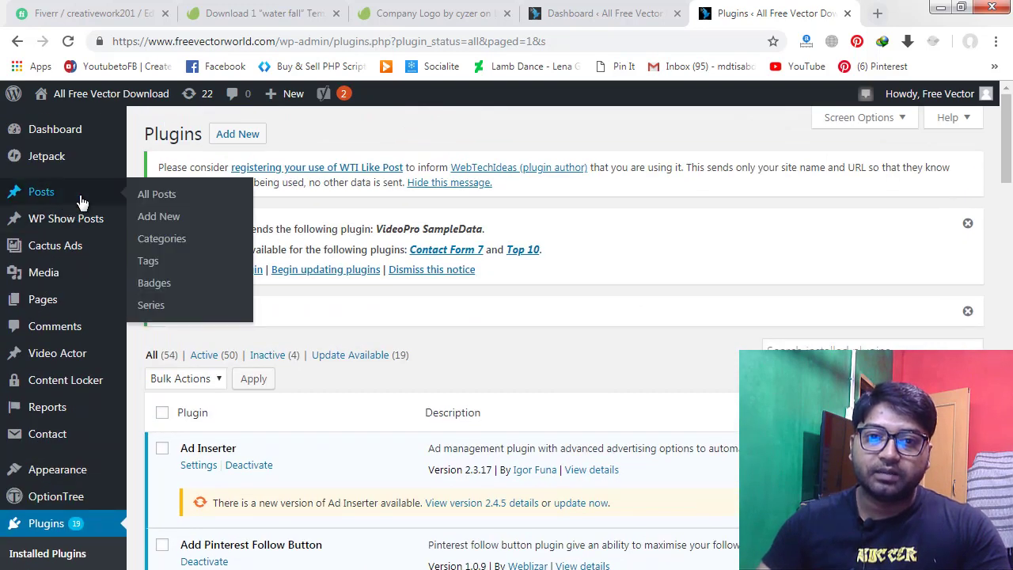
pyautogui.click(165, 220)
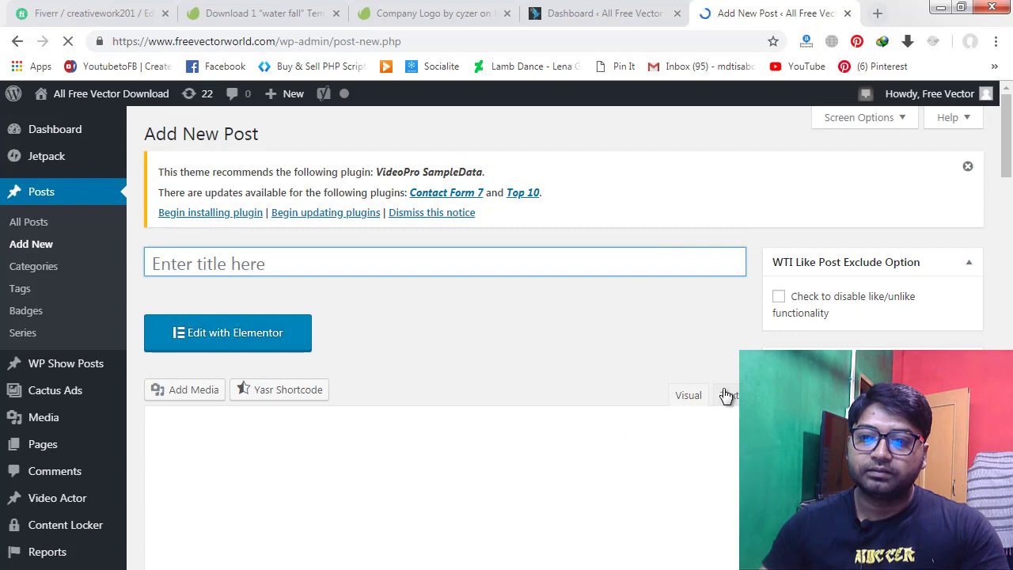
# Step: Examine the classic editor's formatting tools, trying the Read More tag in the empty body and comparing the Text and Visual modes
pyautogui.scroll(-4, 597, 368)
pyautogui.scroll(-5, 605, 357)
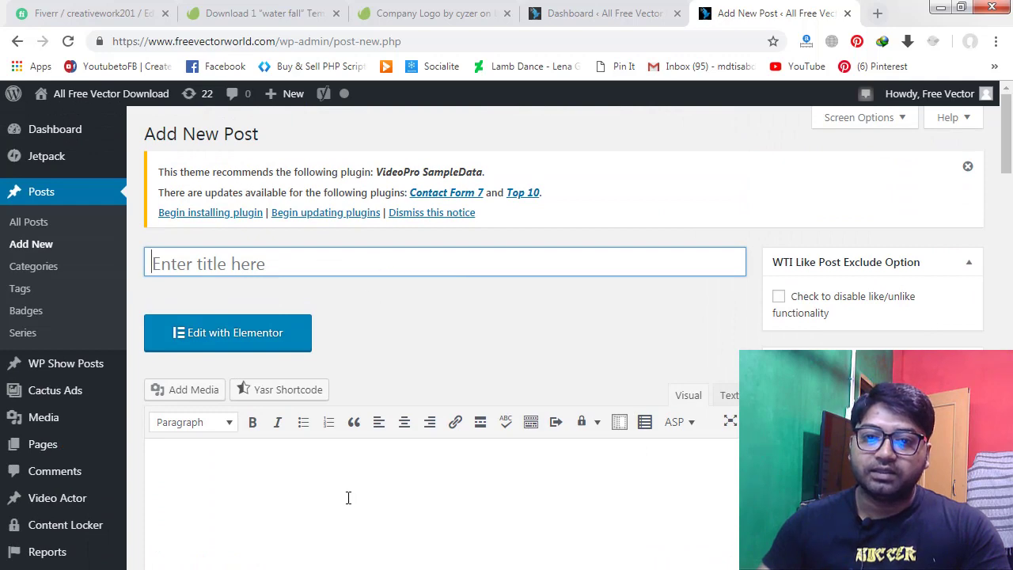
pyautogui.click(351, 479)
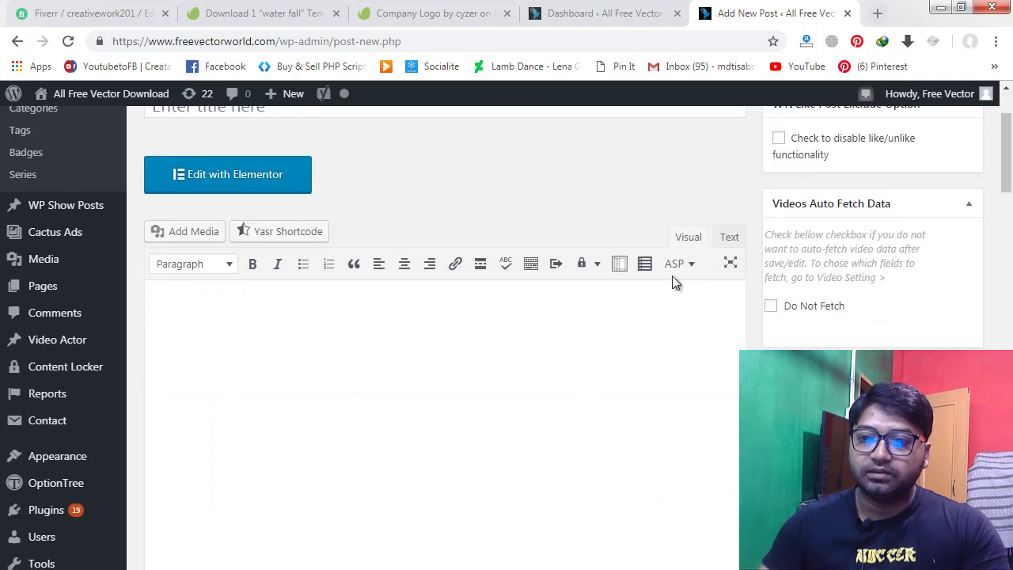
pyautogui.click(481, 265)
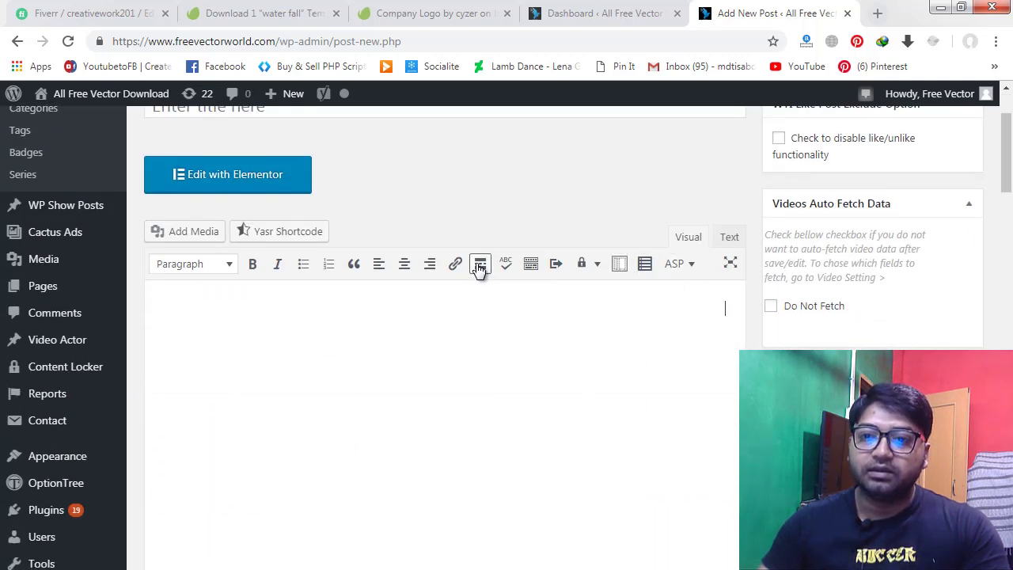
pyautogui.click(481, 266)
pyautogui.press('BackSpace')
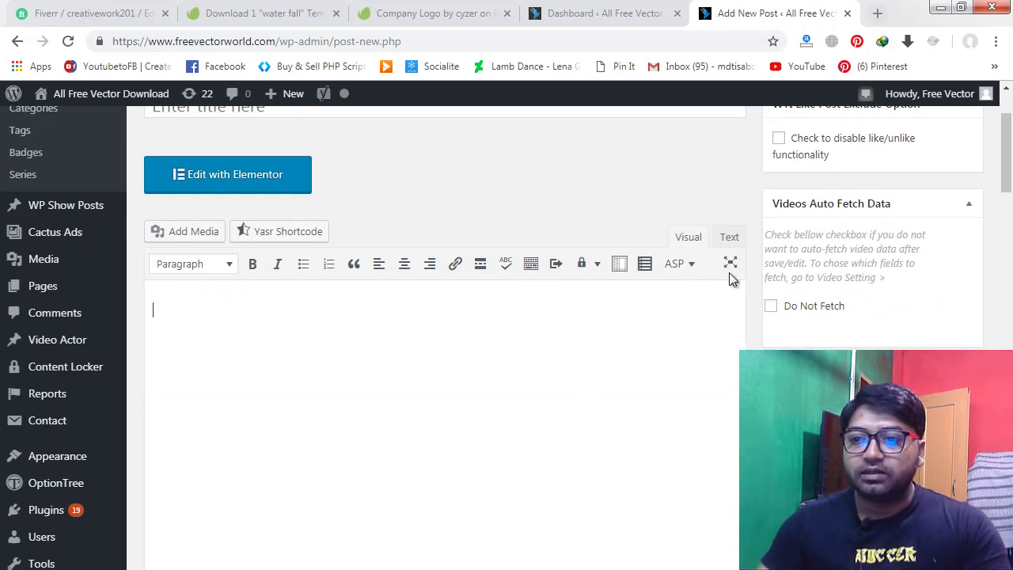
pyautogui.click(728, 237)
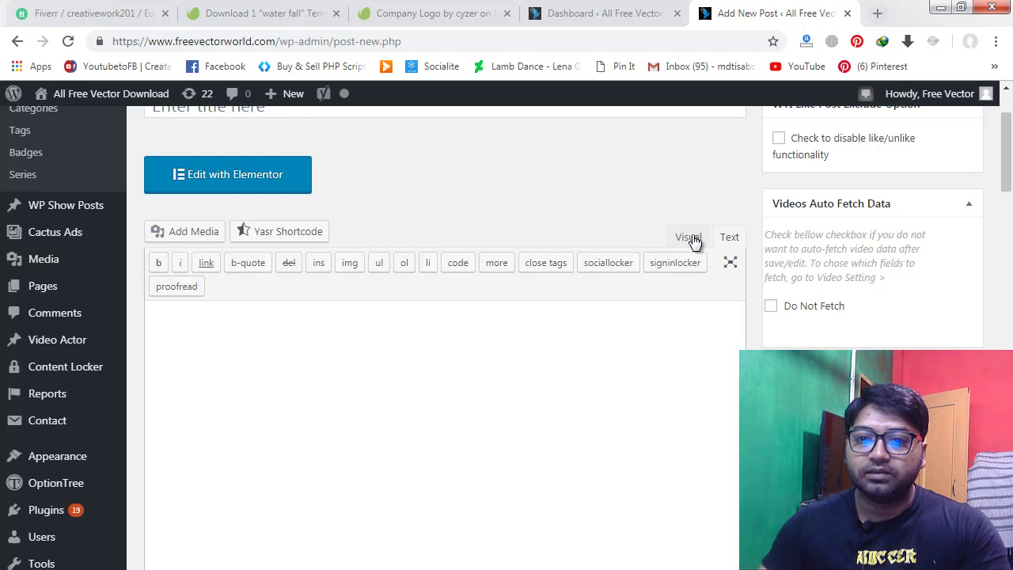
pyautogui.click(689, 238)
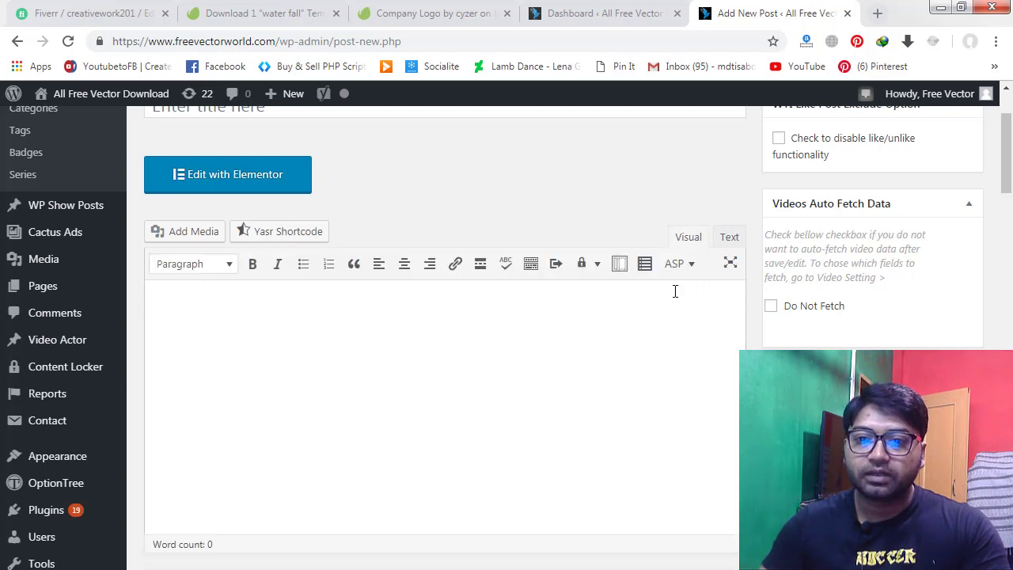
# Step: Dismiss the notice about recommended plugins and updates, and look over the new post page from the title to the SEO settings
pyautogui.scroll(2, 424, 339)
pyautogui.click(301, 264)
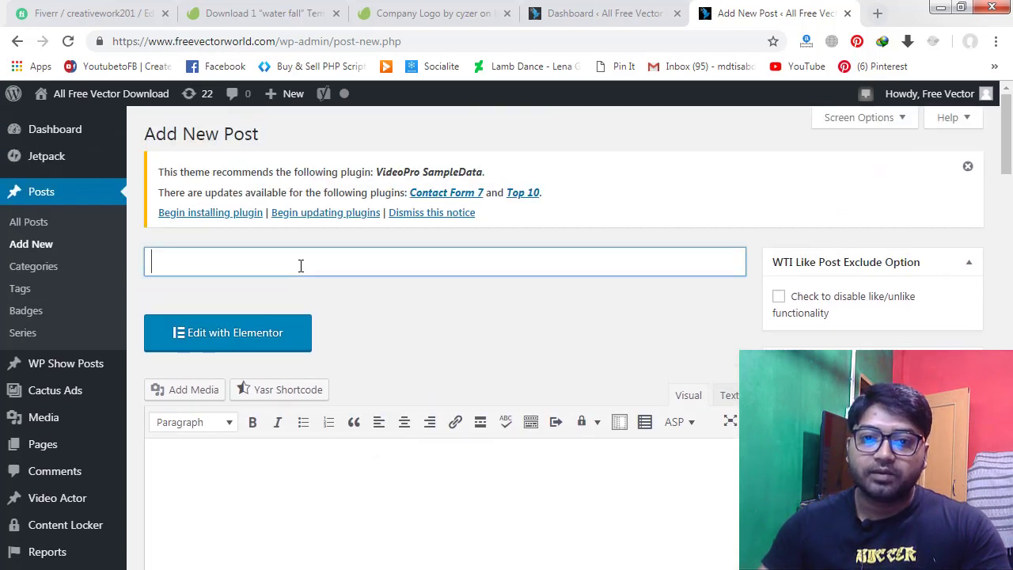
pyautogui.click(967, 166)
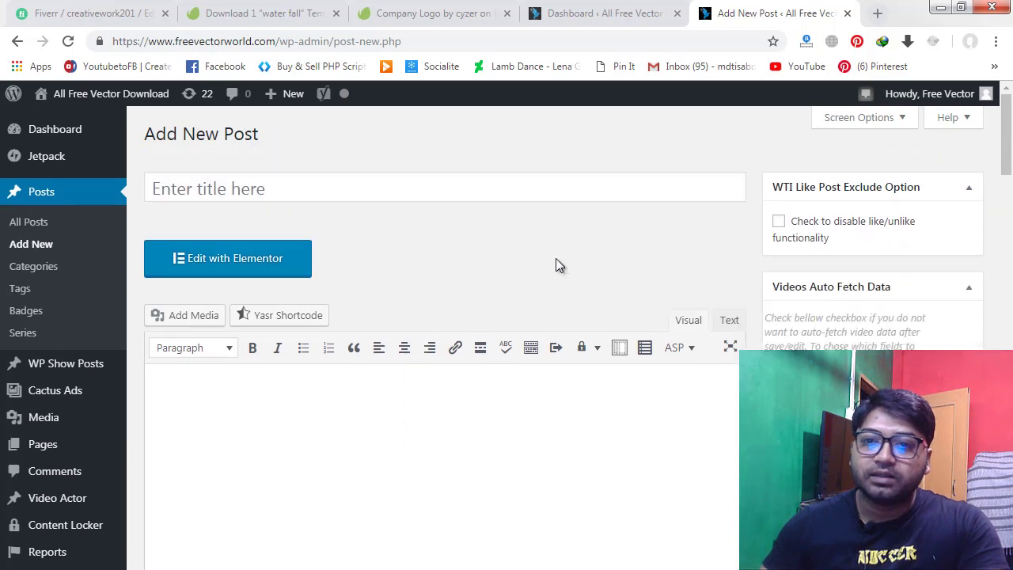
pyautogui.click(448, 404)
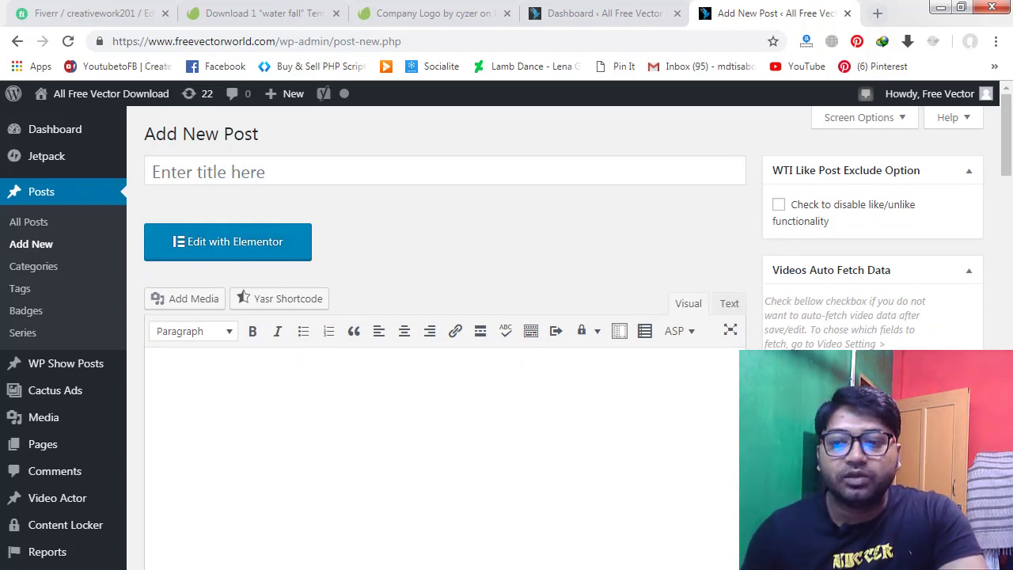
pyautogui.scroll(-15, 565, 272)
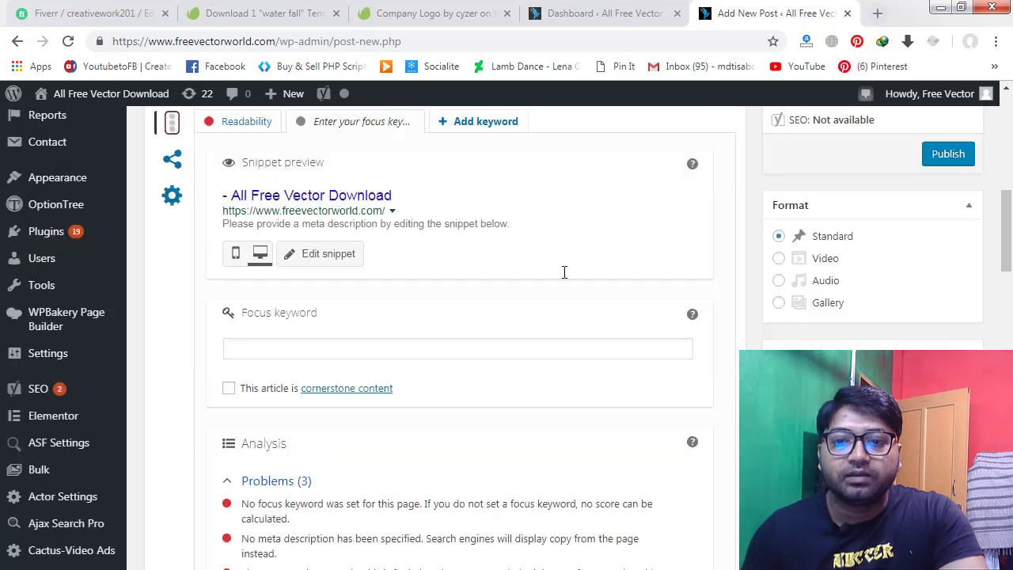
pyautogui.scroll(15, 564, 273)
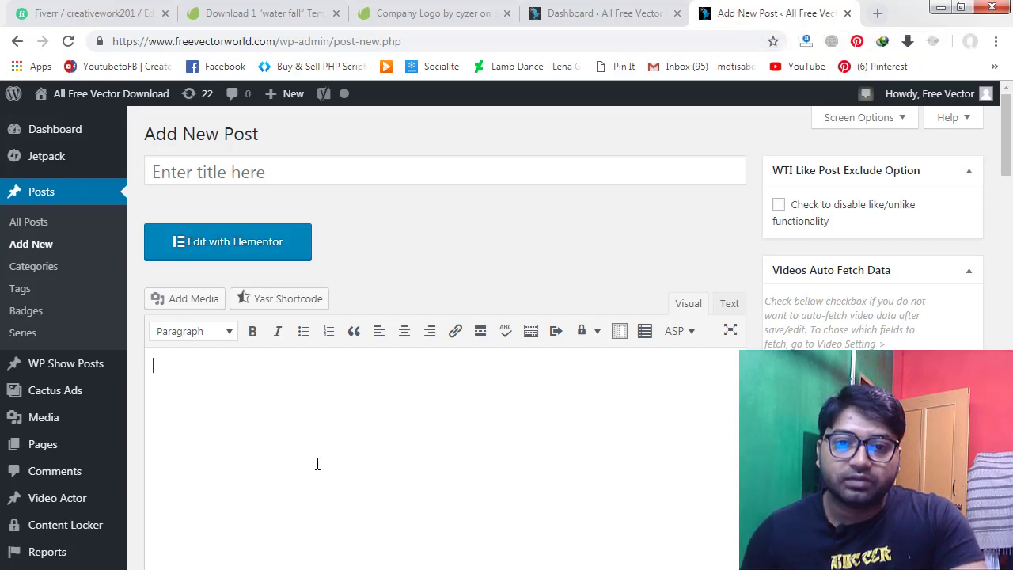
# Step: Deactivate the Classic Editor plugin in the list of installed plugins
pyautogui.scroll(-4, 178, 500)
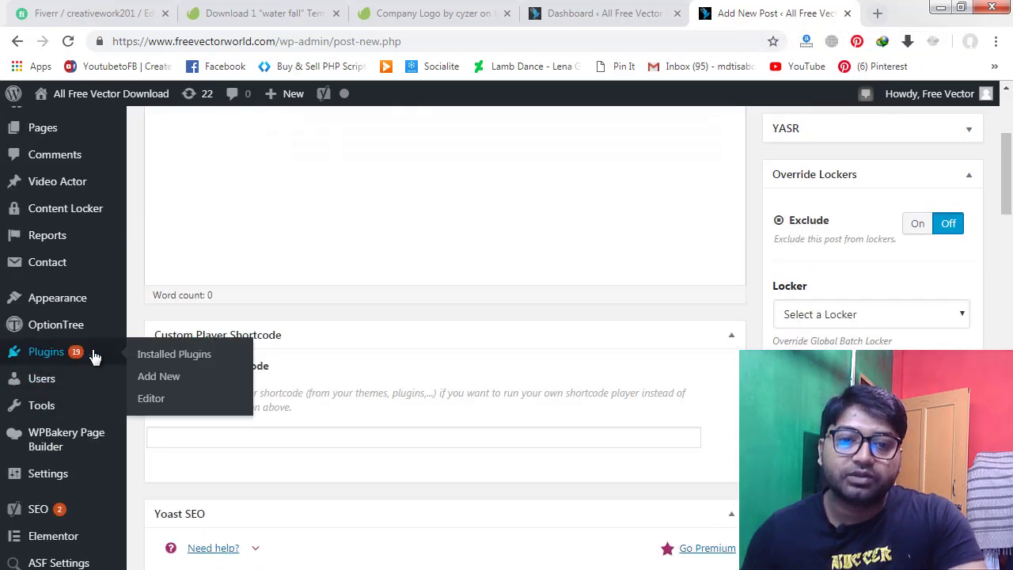
pyautogui.click(175, 355)
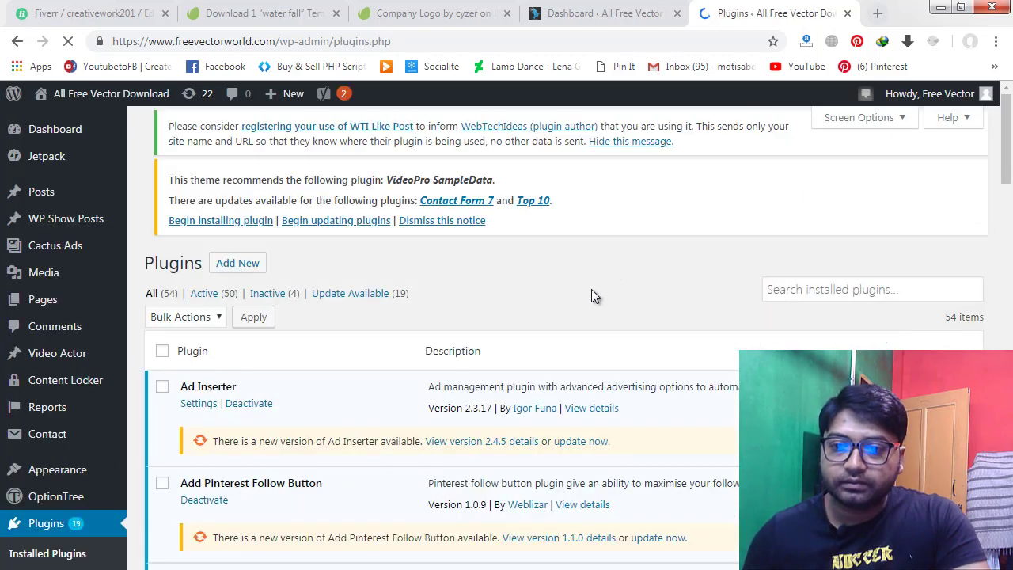
pyautogui.scroll(-4, 335, 254)
pyautogui.scroll(-5, 304, 336)
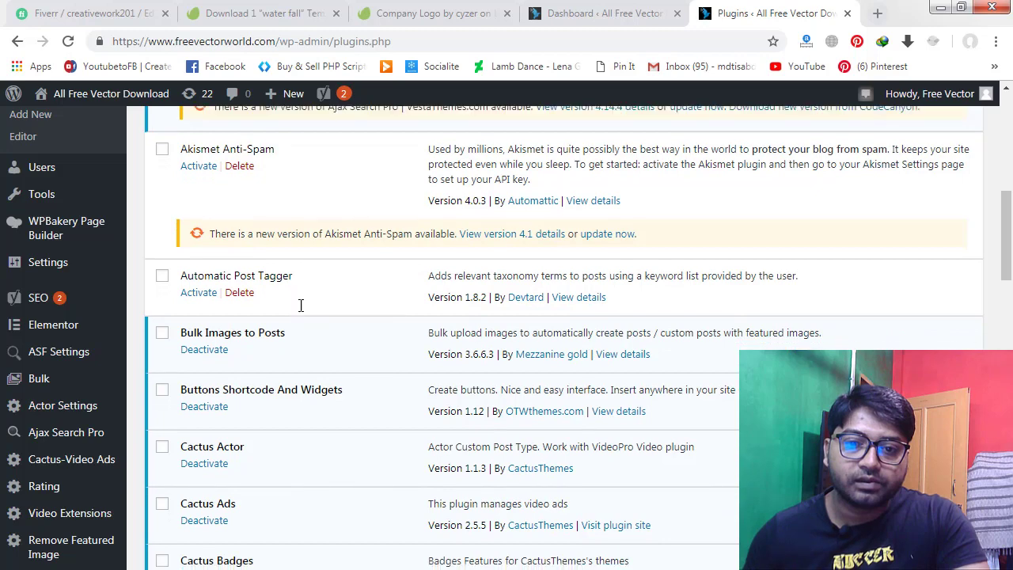
pyautogui.scroll(-3, 299, 305)
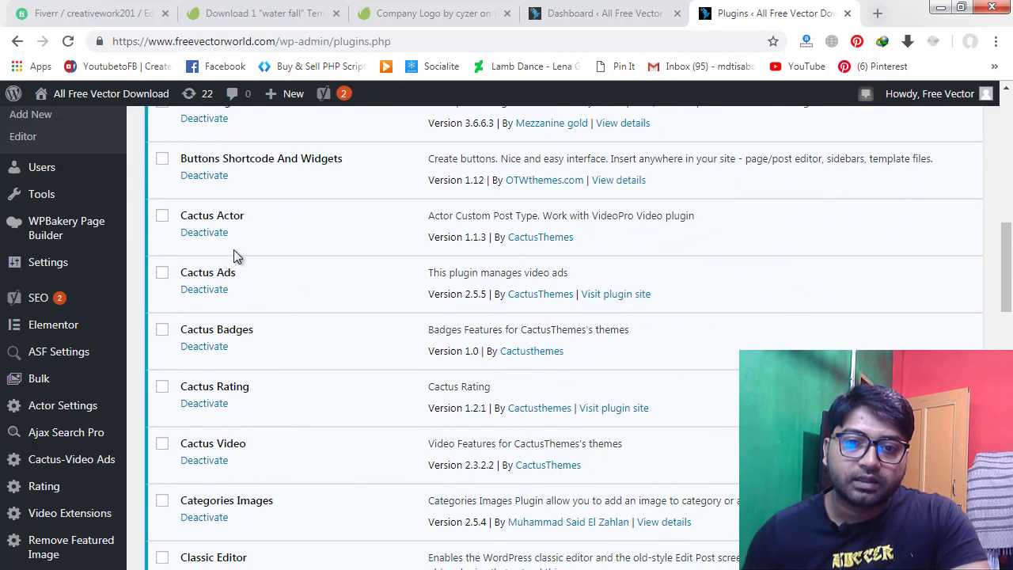
pyautogui.scroll(-2, 237, 254)
pyautogui.scroll(-1, 255, 293)
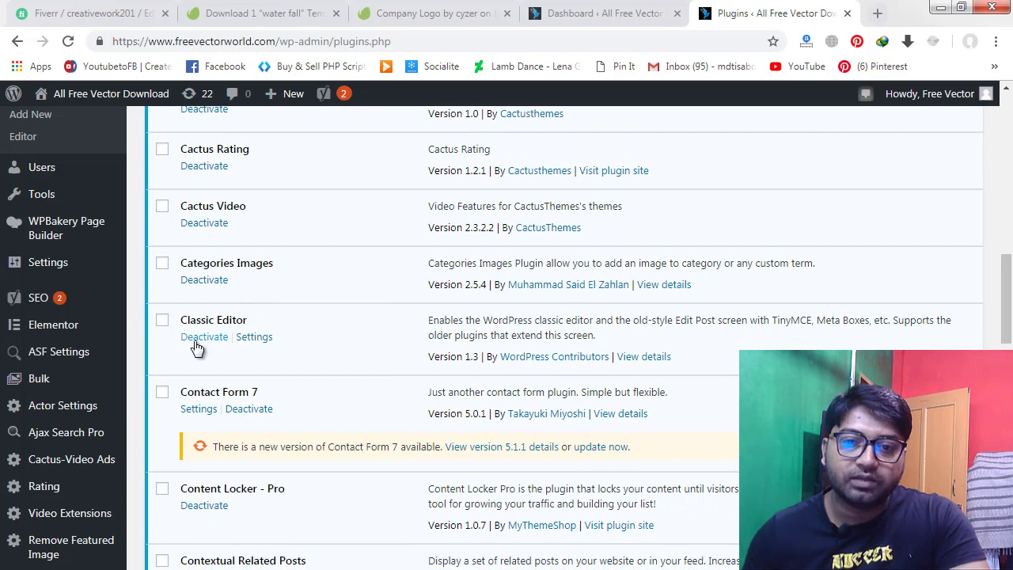
pyautogui.click(203, 338)
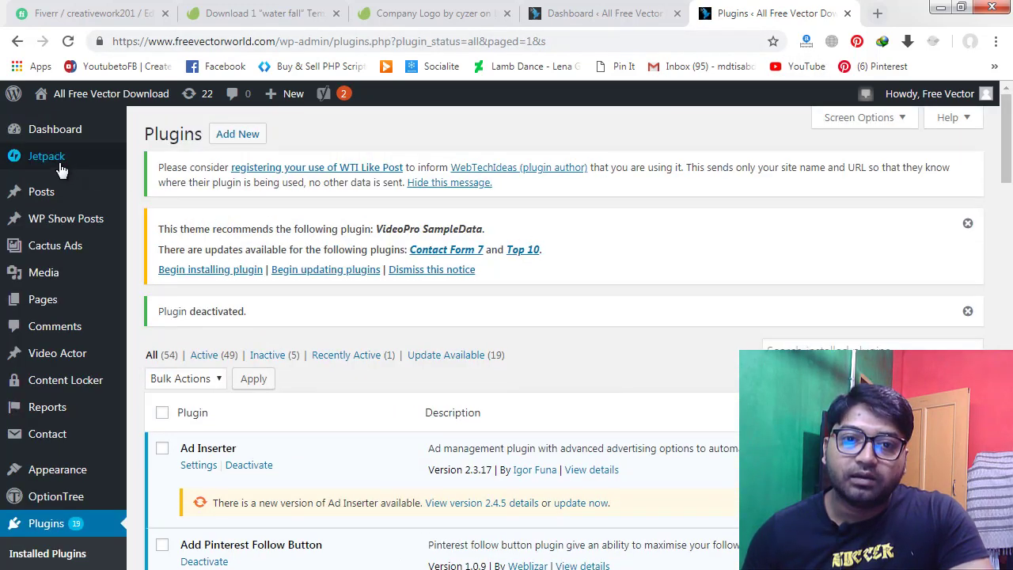
# Step: Open the page for adding a new post in a separate browser tab and return to the installed plugins list
pyautogui.moveTo(68, 190)
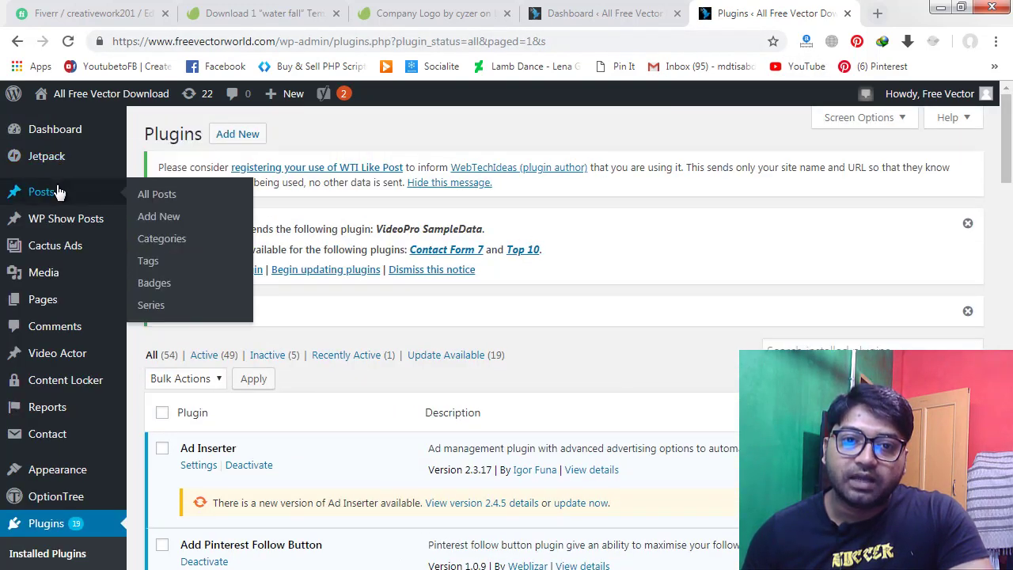
pyautogui.rightClick(169, 224)
pyautogui.click(210, 228)
pyautogui.click(772, 12)
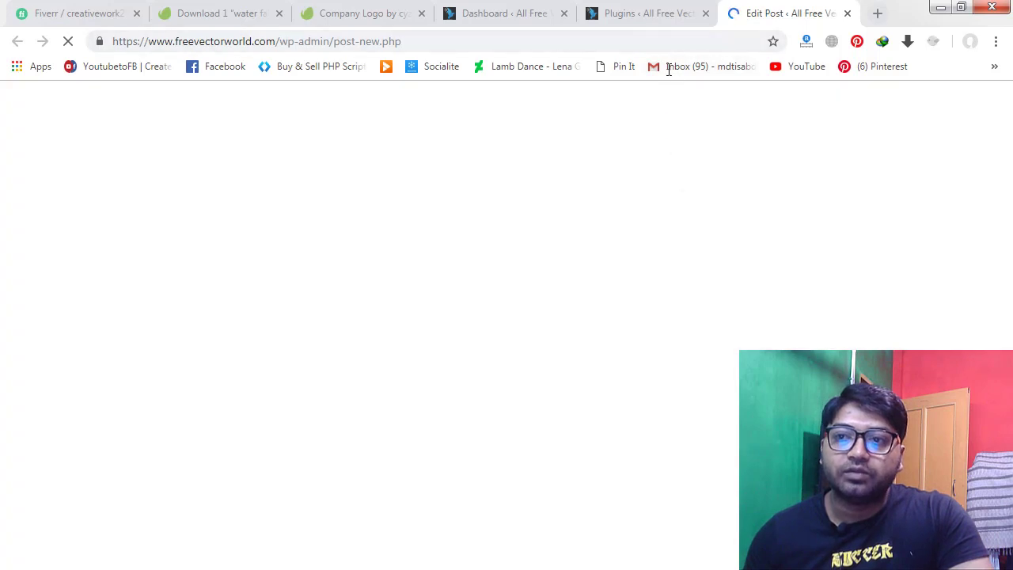
pyautogui.click(653, 16)
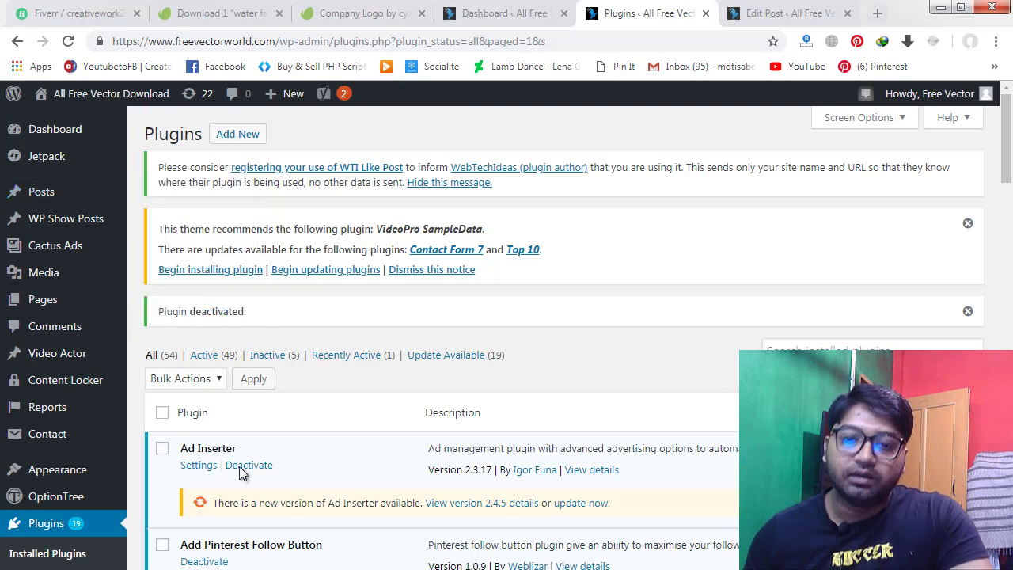
pyautogui.scroll(-6, 329, 361)
pyautogui.scroll(-3, 325, 360)
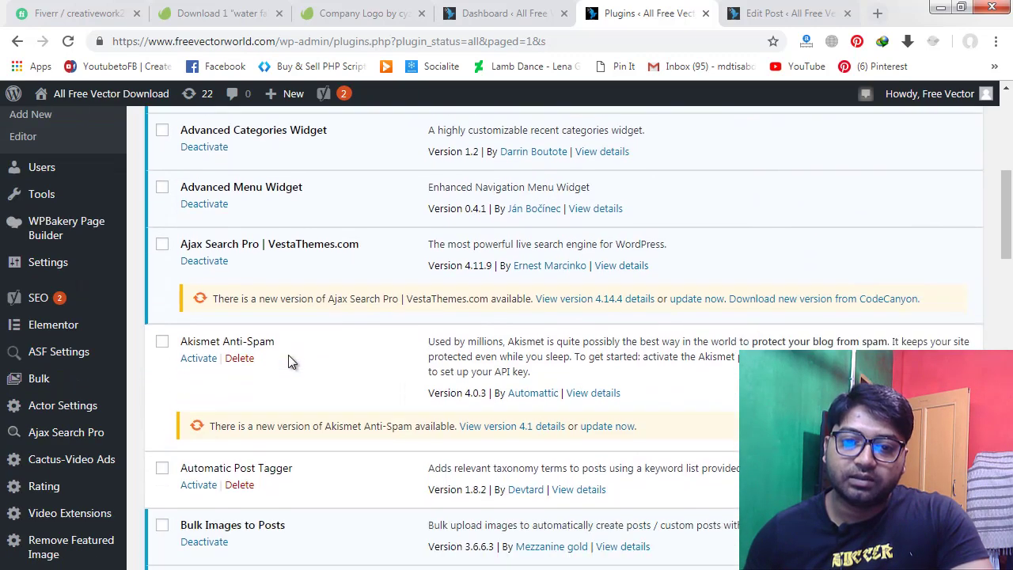
# Step: Look over the block editor on the new post page, from the title and body areas to the document settings
pyautogui.click(775, 20)
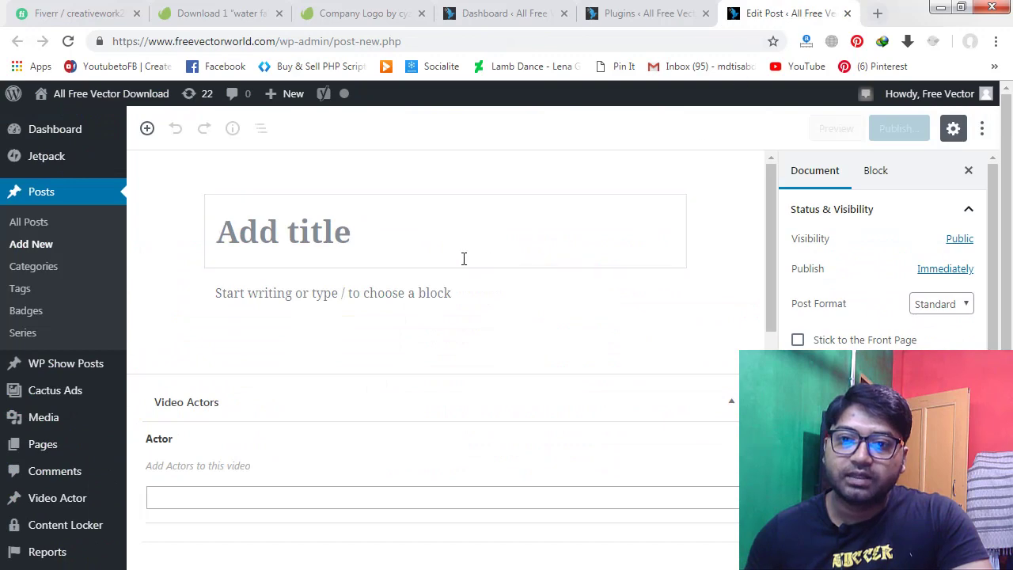
pyautogui.click(385, 299)
pyautogui.click(445, 265)
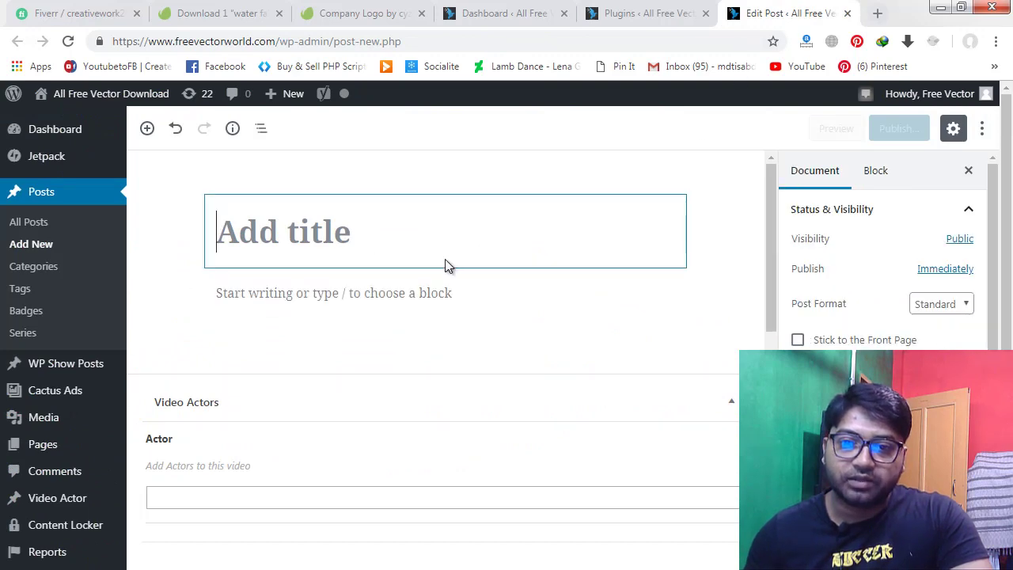
pyautogui.scroll(-2, 839, 279)
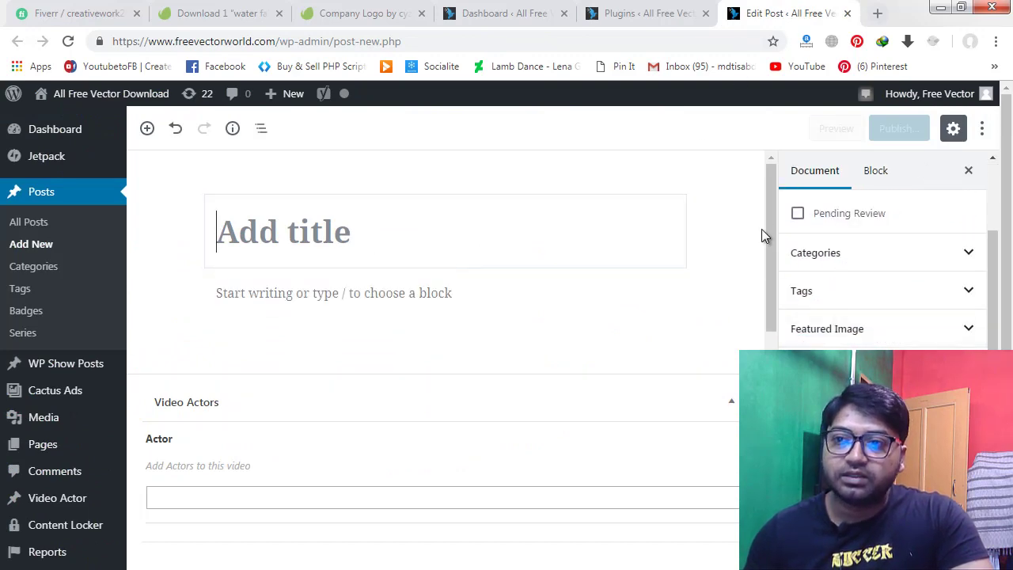
# Step: Activate the Classic Editor plugin again in the list of installed plugins
pyautogui.click(645, 13)
pyautogui.scroll(-3, 345, 368)
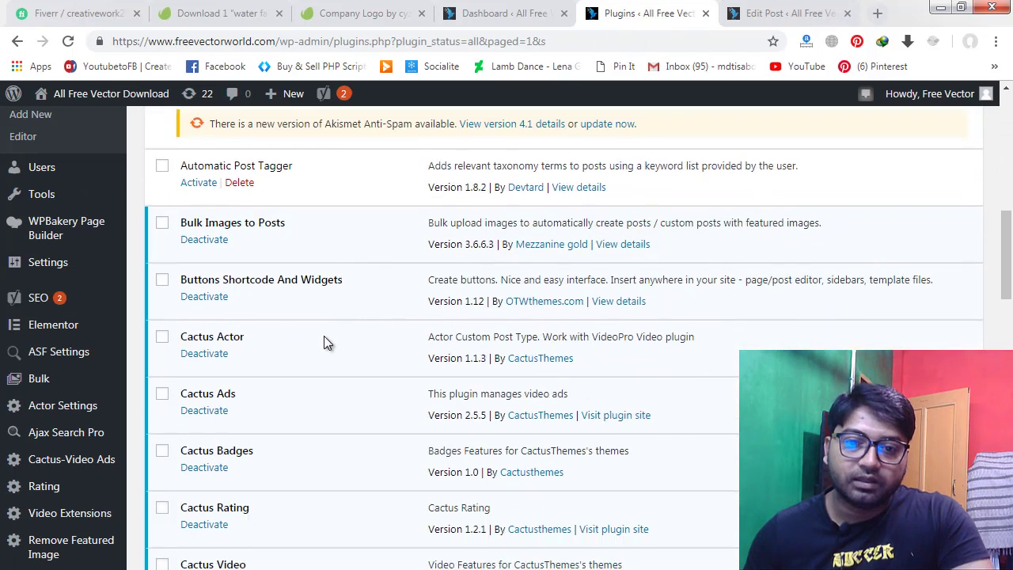
pyautogui.scroll(-2, 324, 336)
pyautogui.scroll(-2, 313, 364)
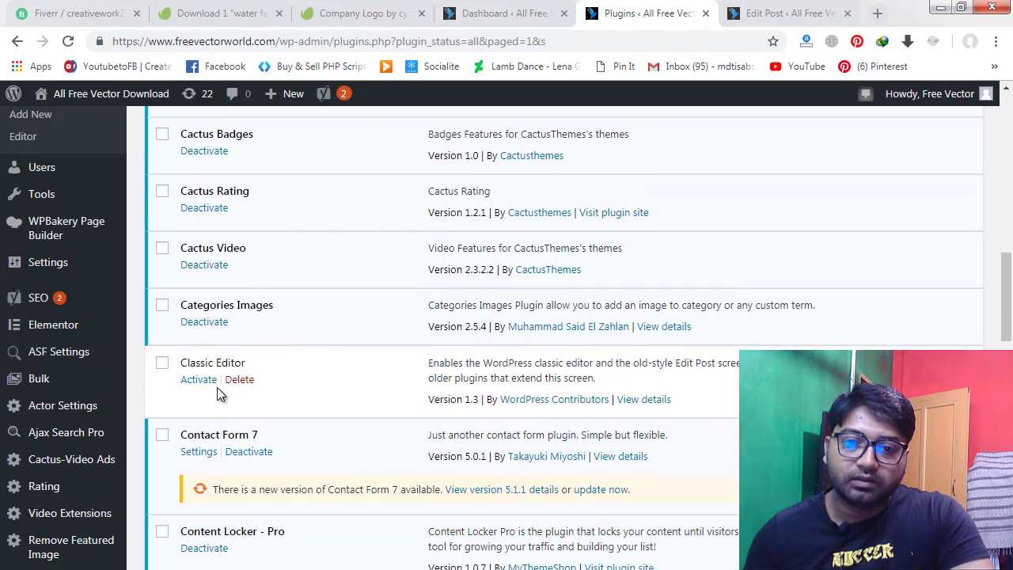
pyautogui.click(199, 379)
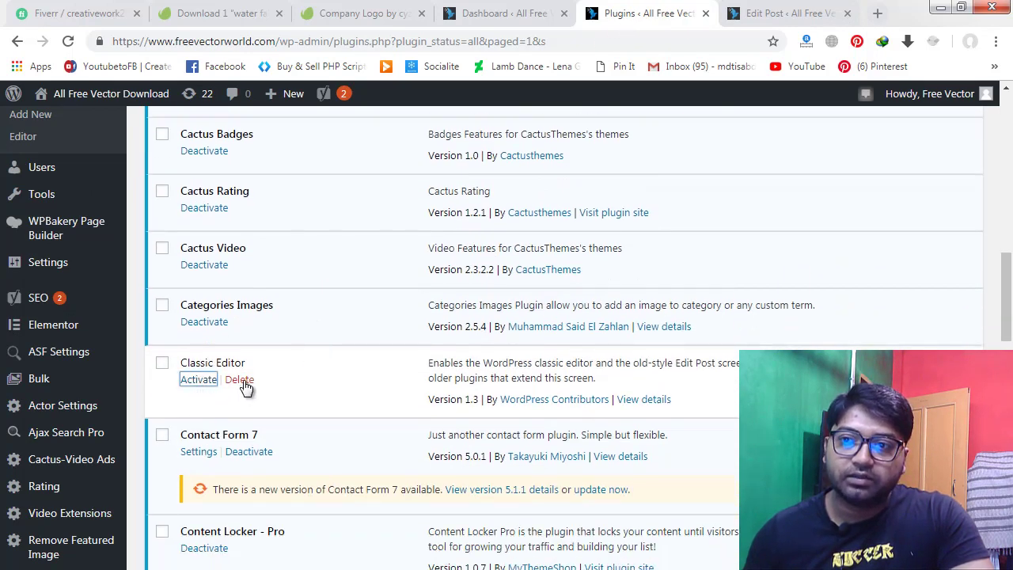
pyautogui.click(321, 361)
pyautogui.click(199, 380)
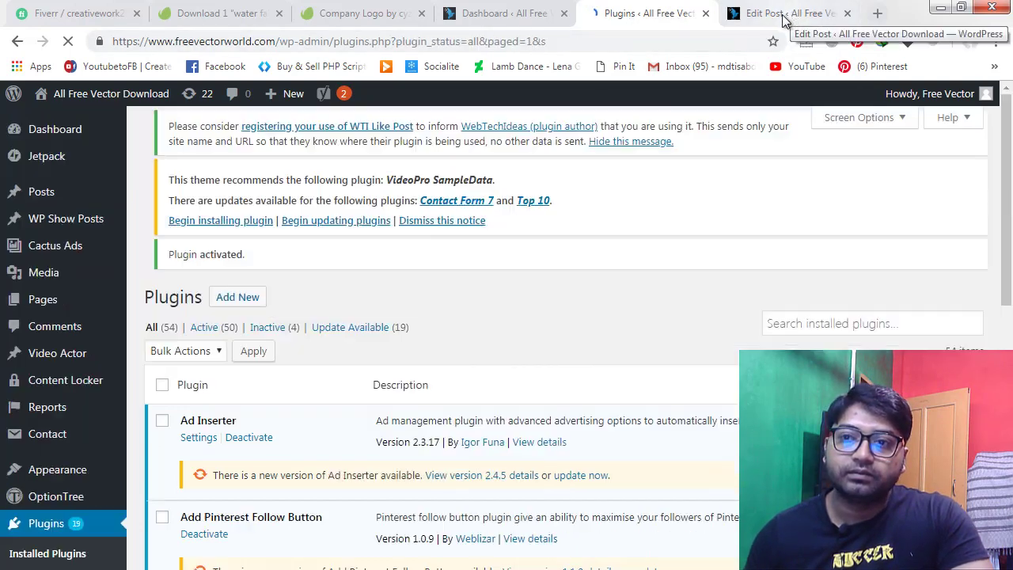
# Step: Reload the open new post page and dismiss the notice about recommended plugins and updates above the title
pyautogui.click(772, 16)
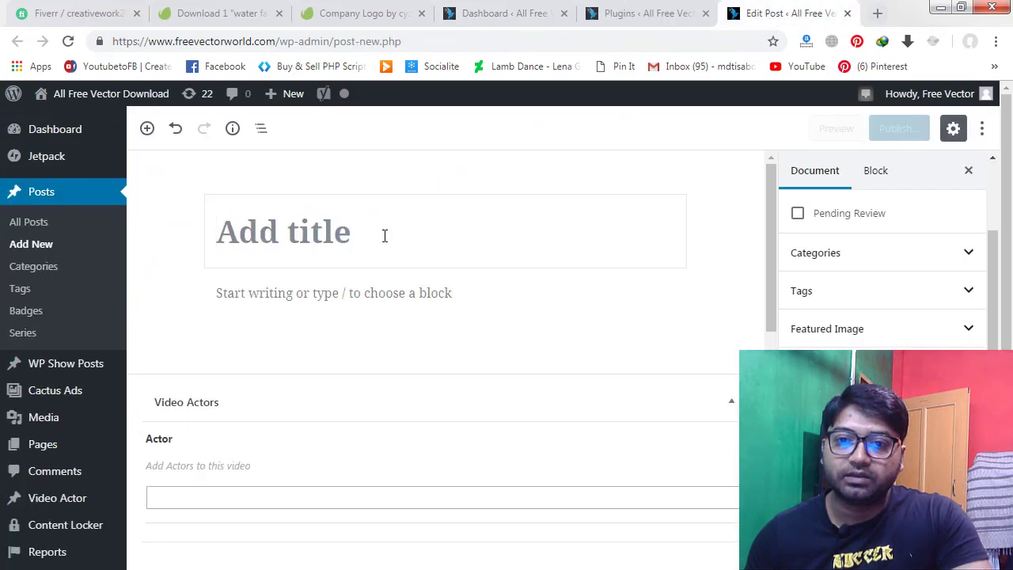
pyautogui.click(68, 42)
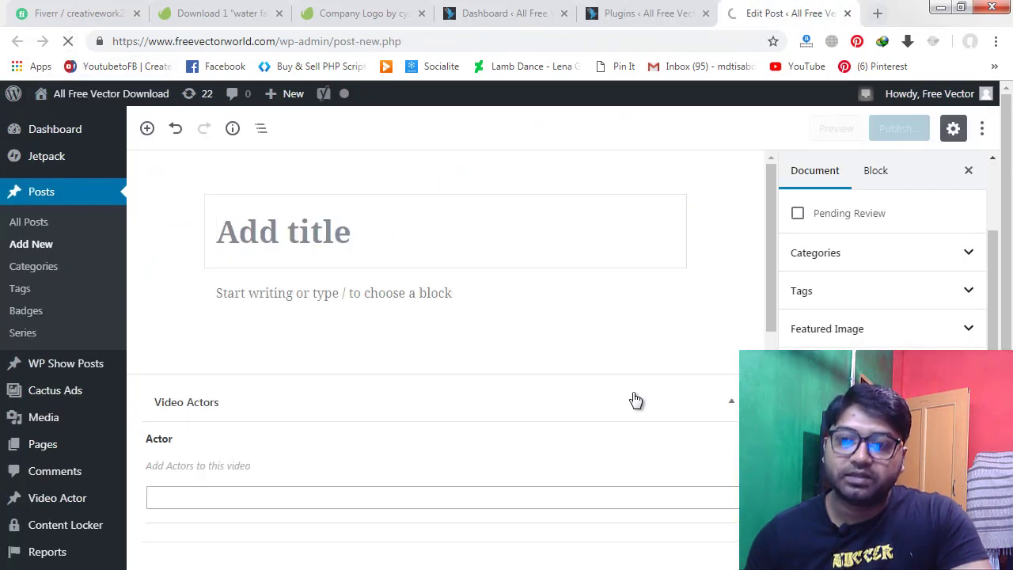
pyautogui.click(581, 130)
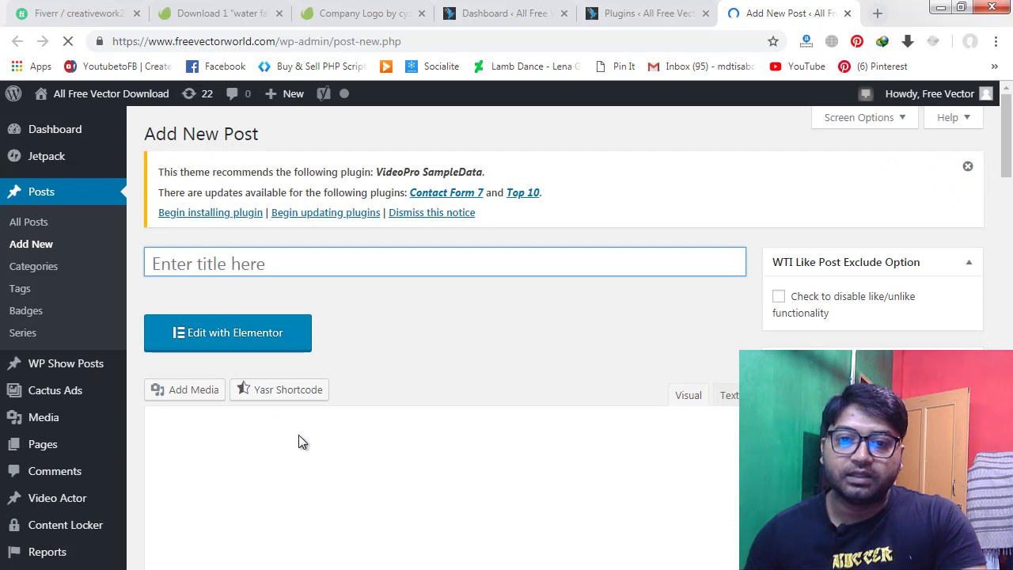
pyautogui.scroll(-3, 359, 301)
pyautogui.scroll(3, 430, 323)
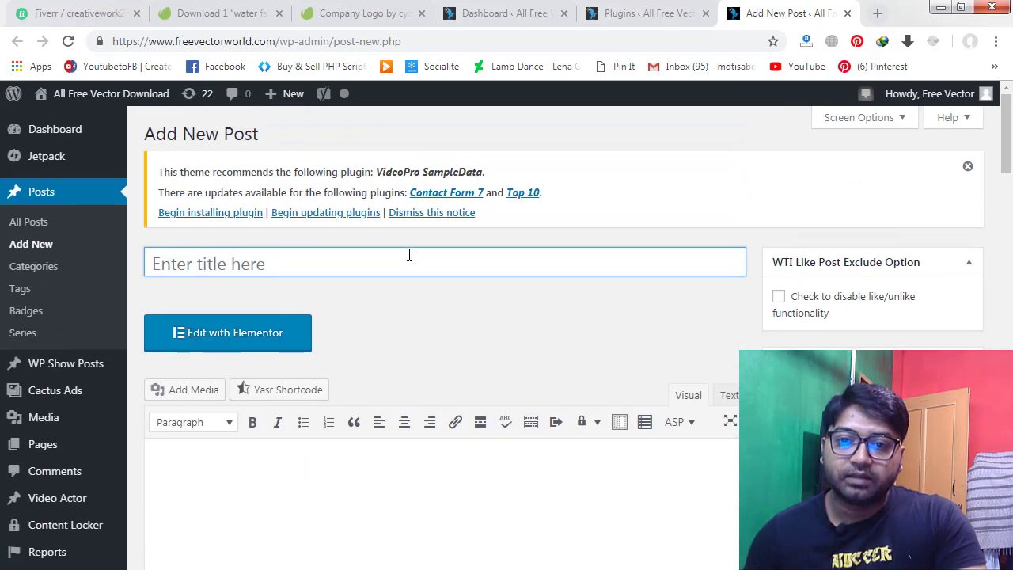
pyautogui.click(967, 166)
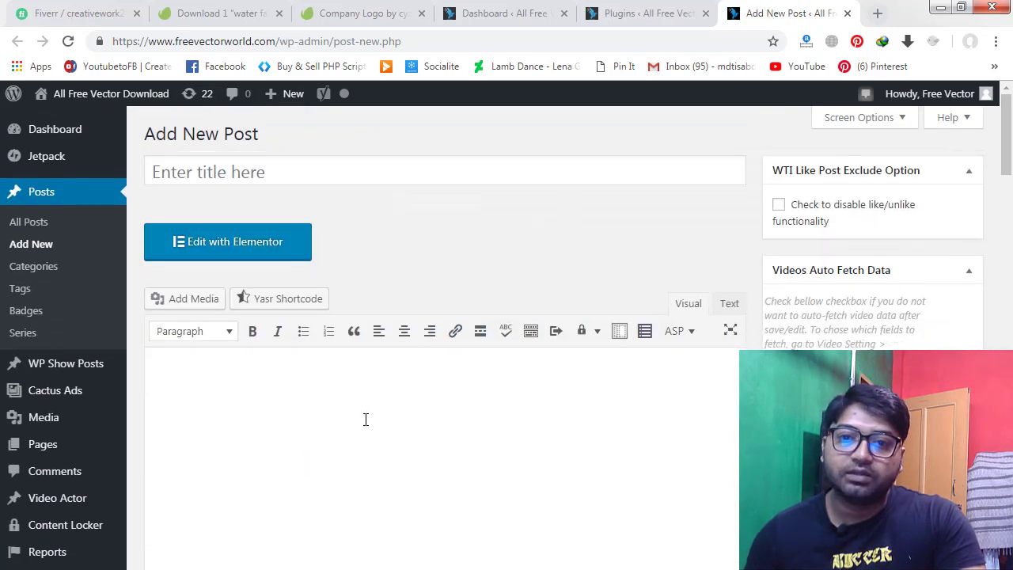